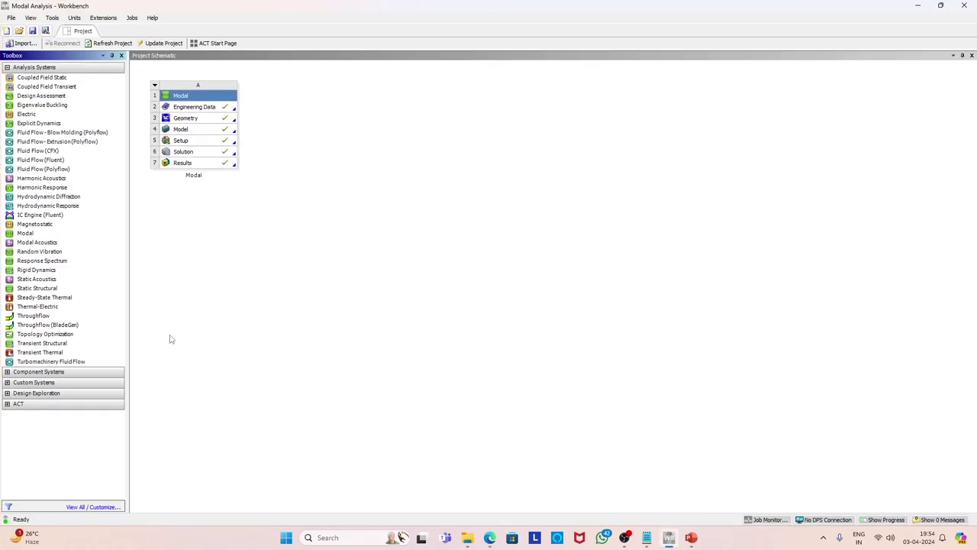
# Add a Response Spectrum analysis system linked to the Modal system's Solution in the project schematic.
pyautogui.click(66, 336)
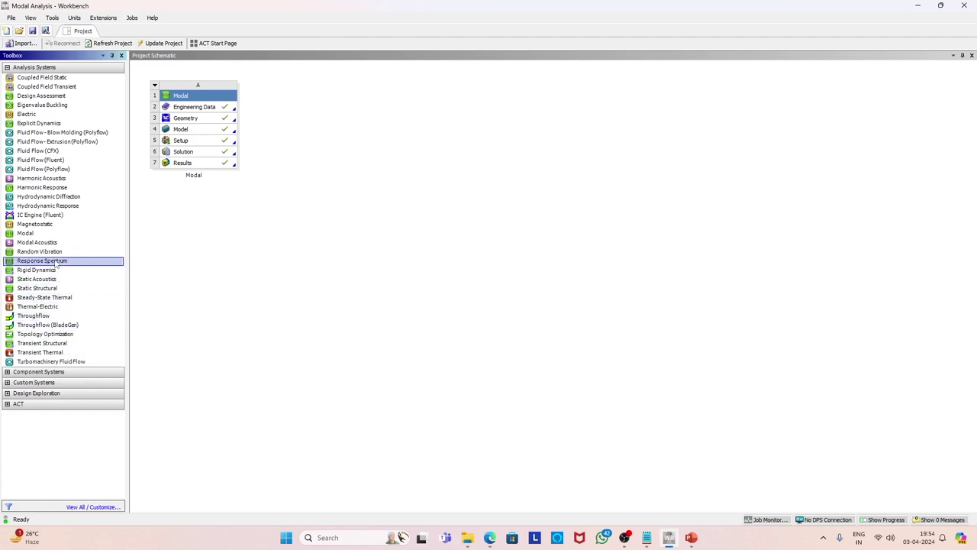
pyautogui.moveTo(57, 264); pyautogui.dragTo(189, 152)
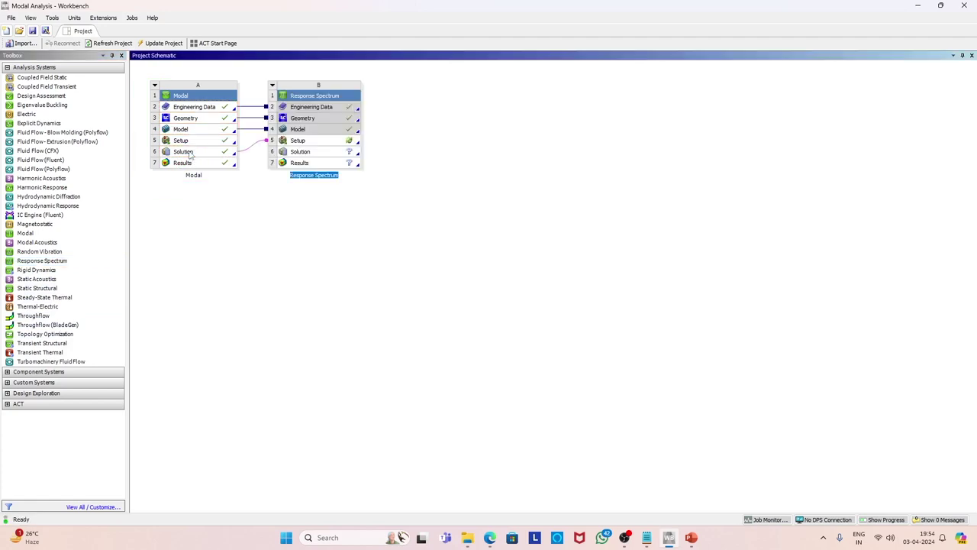
# Open the Modal system's Model for editing in Ansys Mechanical, dismiss the Usage Tips and show the building in isometric view.
pyautogui.click(196, 134)
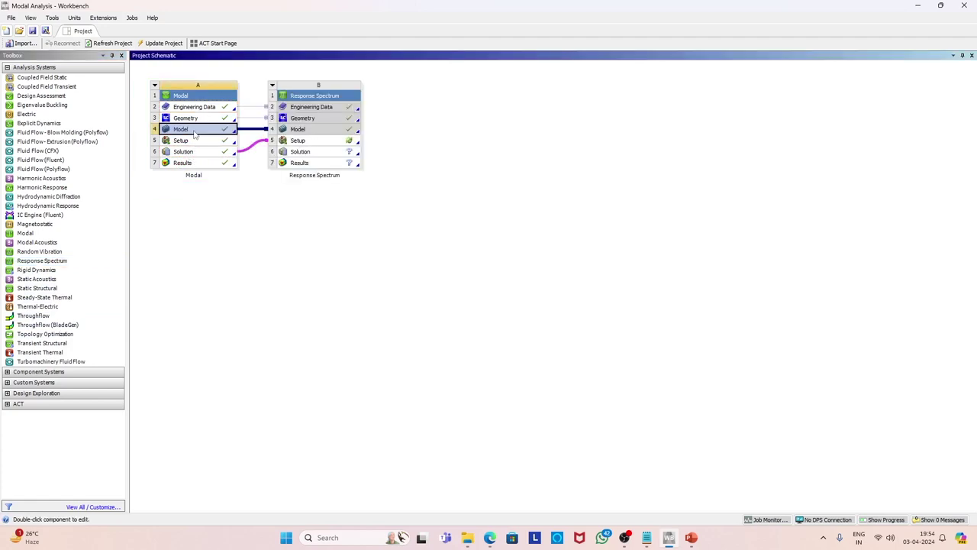
pyautogui.rightClick(196, 134)
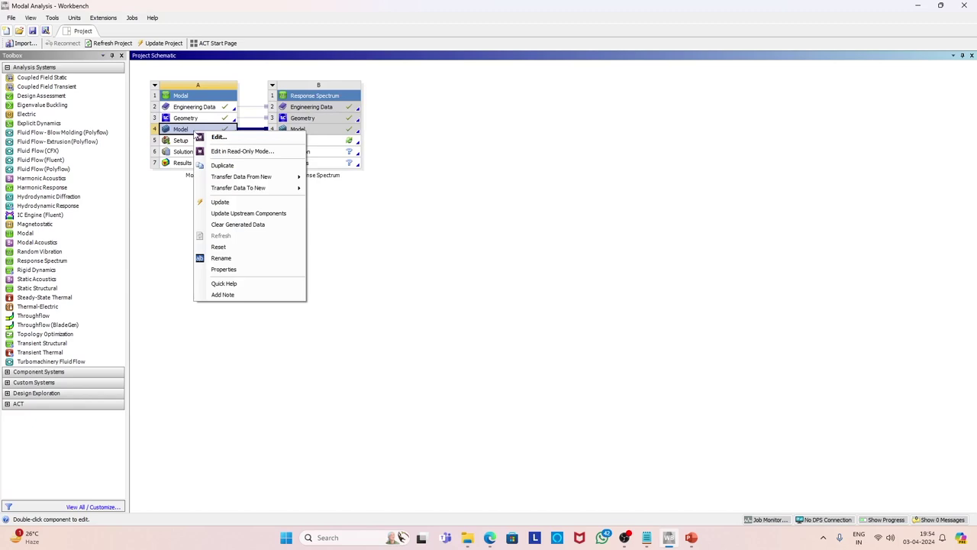
pyautogui.click(204, 137)
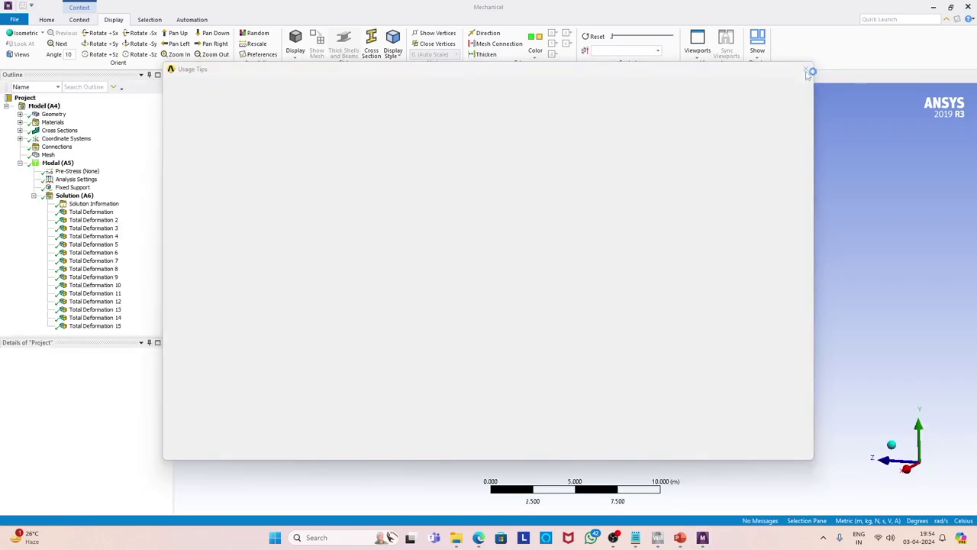
pyautogui.click(806, 70)
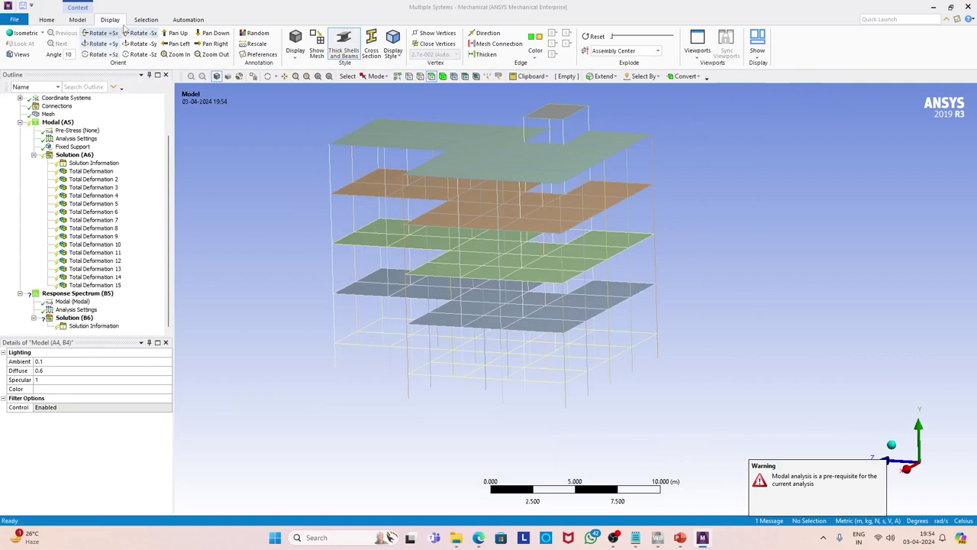
pyautogui.click(23, 33)
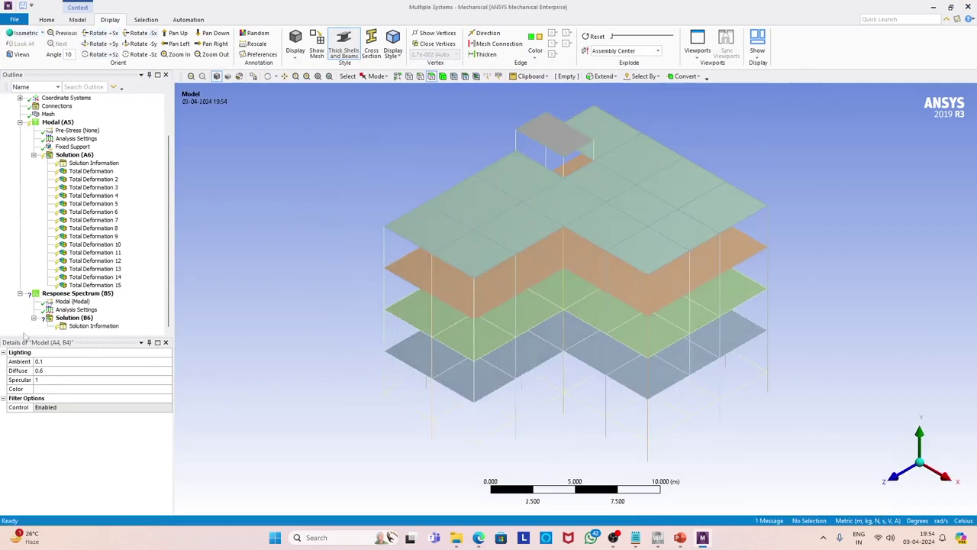
pyautogui.click(80, 156)
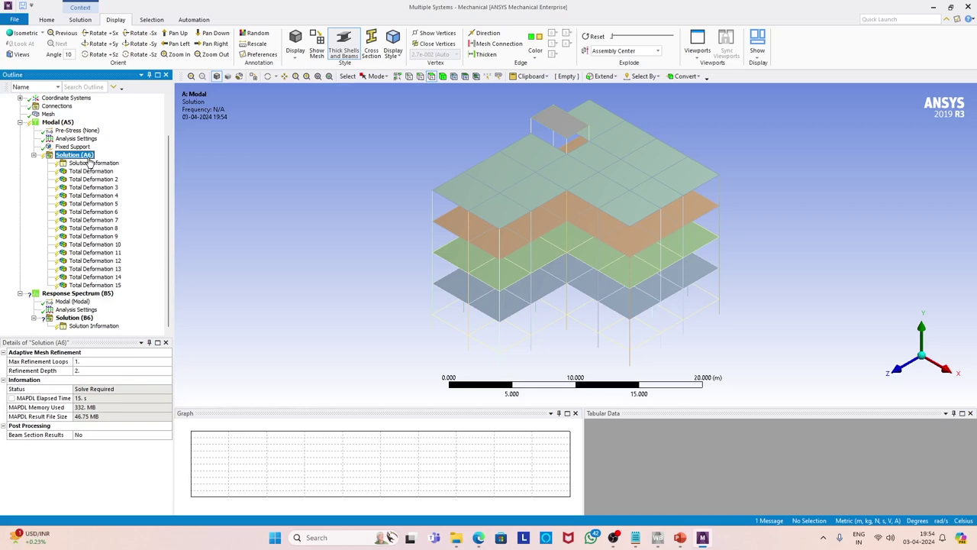
# Insert an RS Acceleration load under Response Spectrum (B5) and rename it RS Acceleration X.
pyautogui.click(78, 294)
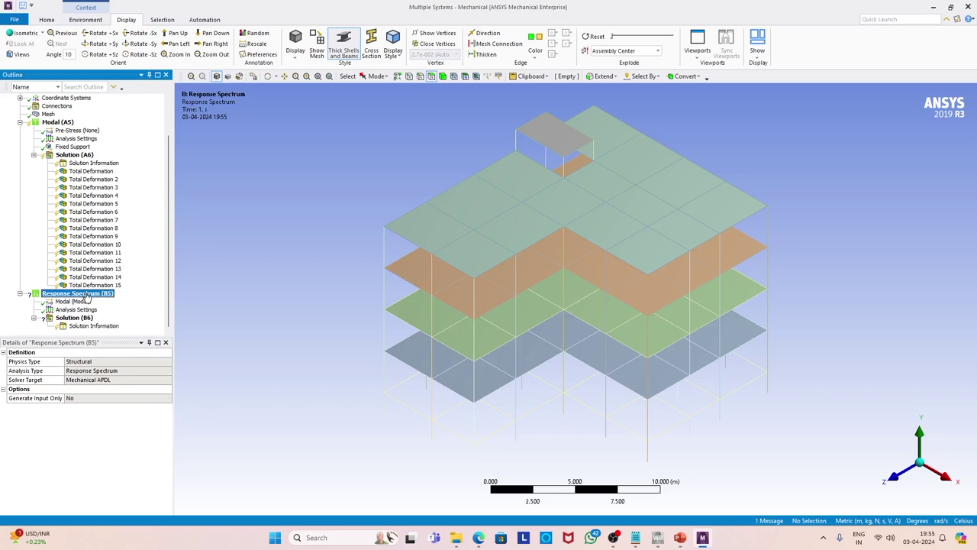
pyautogui.rightClick(87, 297)
pyautogui.moveTo(107, 301)
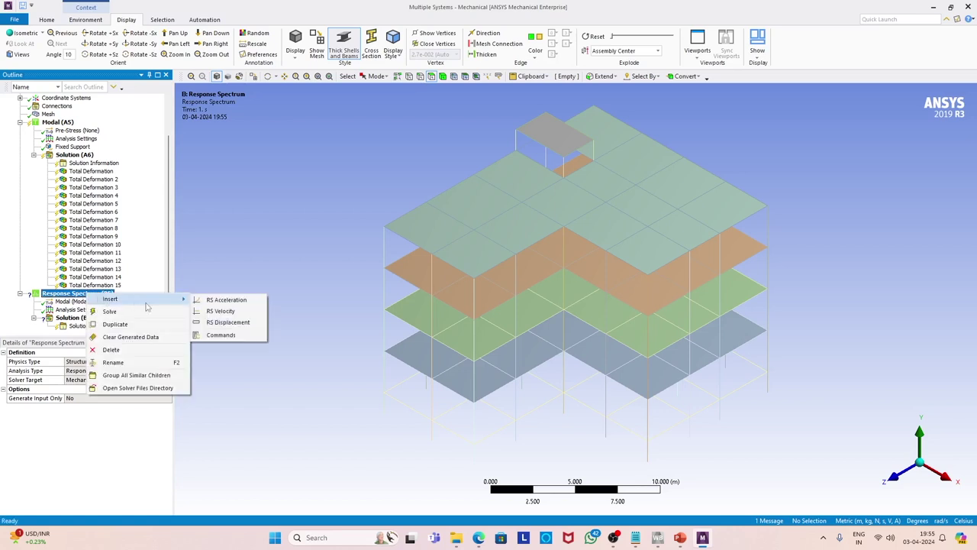
pyautogui.click(223, 300)
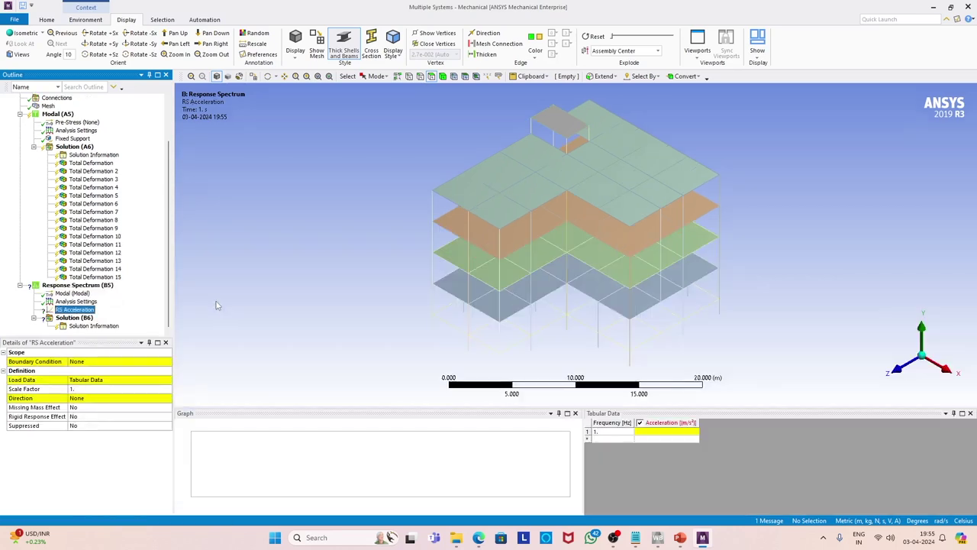
pyautogui.click(84, 311)
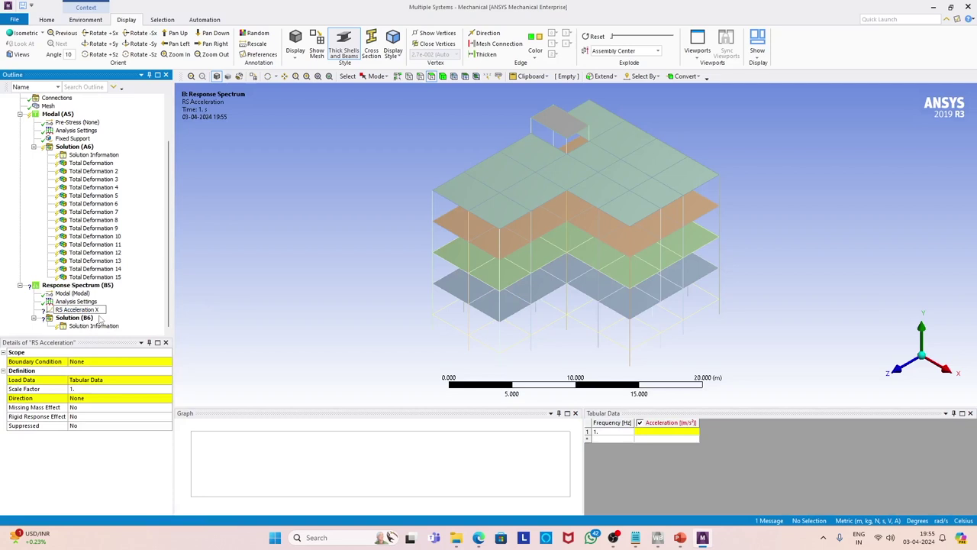
pyautogui.write('X')
pyautogui.press('Return')
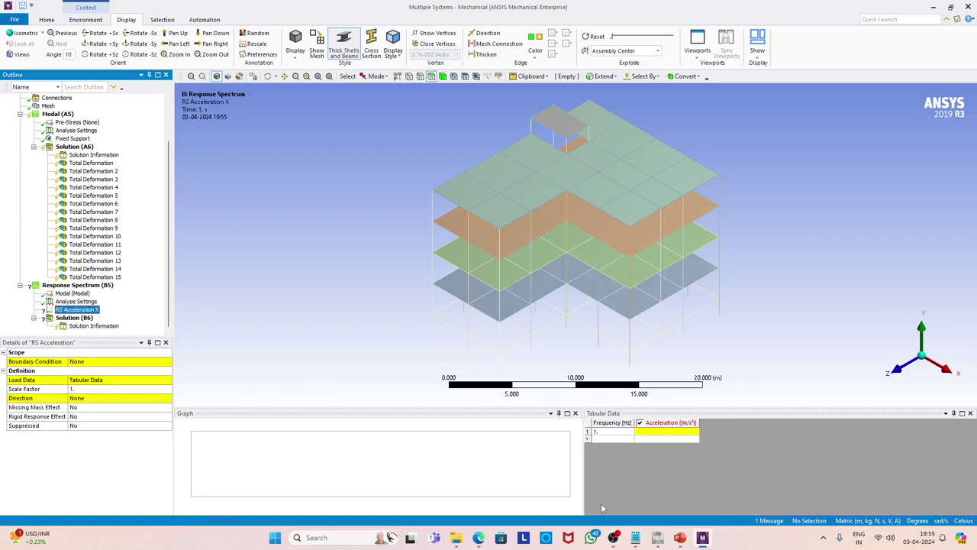
# Switch to Notepad, copy all the frequency and acceleration rows of the RS_x file, and return to Mechanical.
pyautogui.click(635, 537)
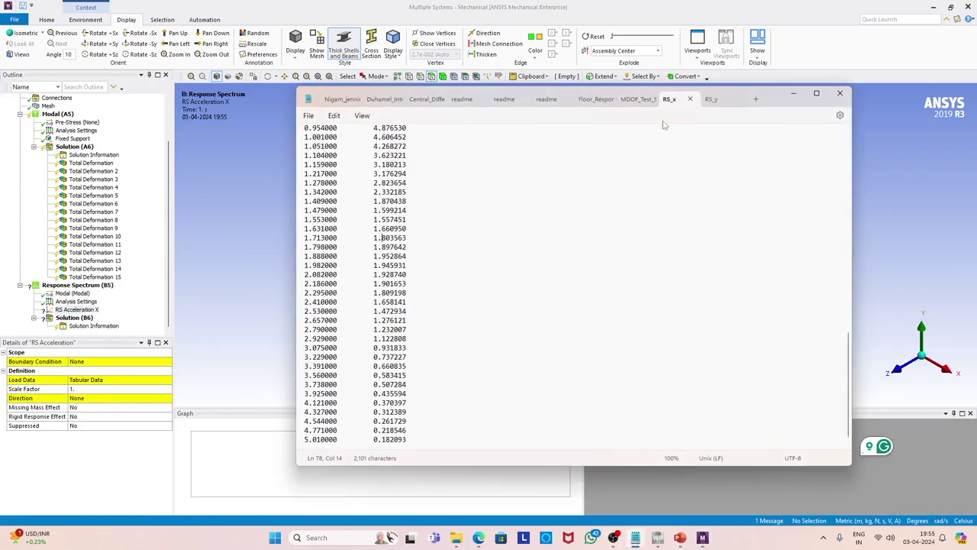
pyautogui.scroll(2, 453, 317)
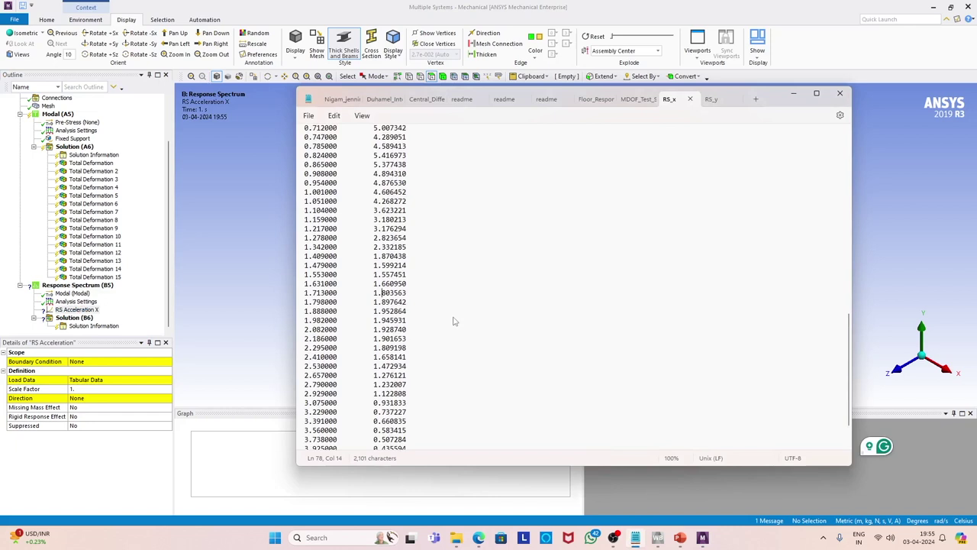
pyautogui.scroll(-3, 453, 321)
pyautogui.click(427, 428)
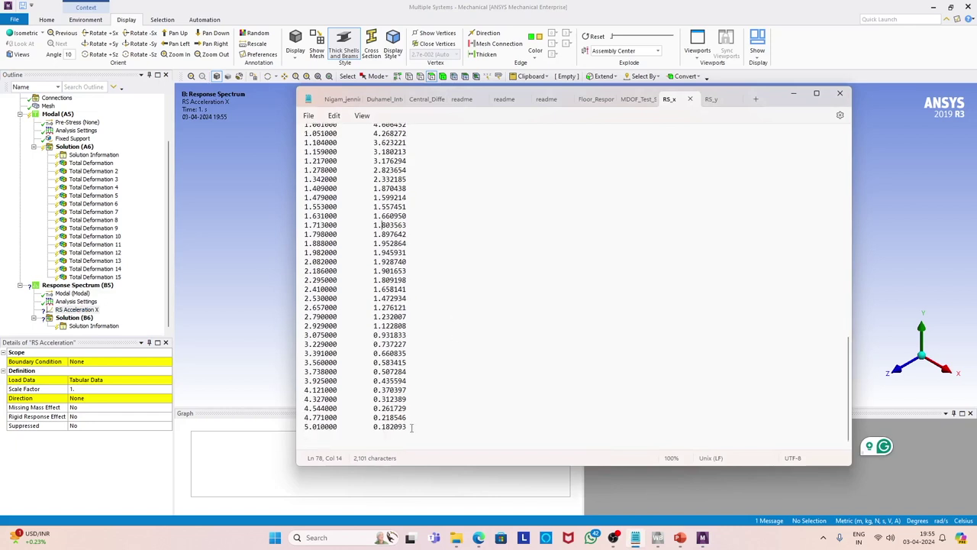
pyautogui.scroll(20, 396, 401)
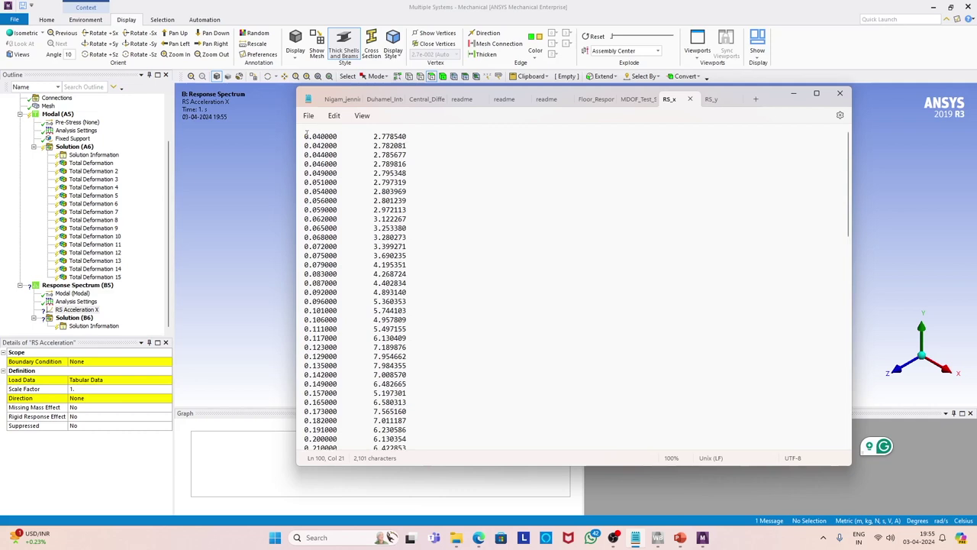
pyautogui.hotkey('ctrl', 'shift', 'Home')
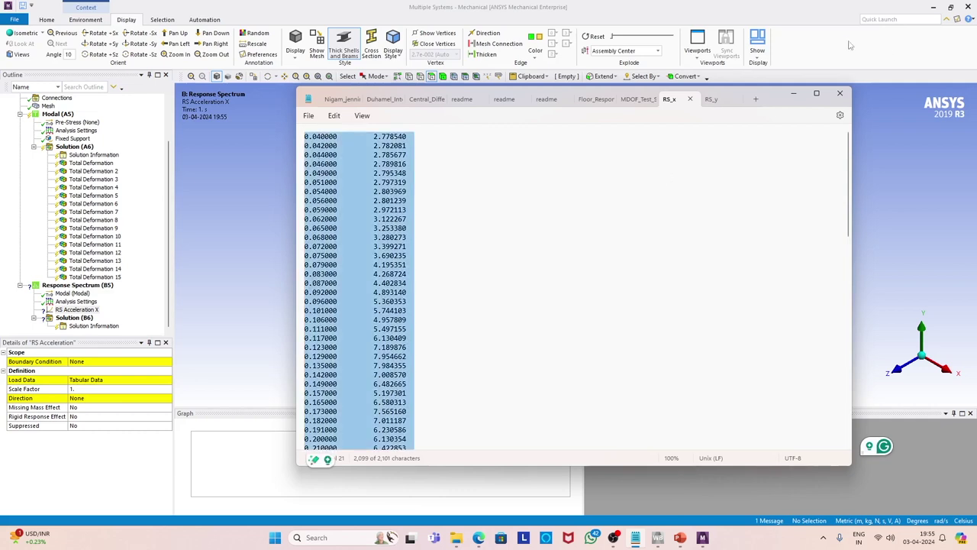
pyautogui.click(796, 93)
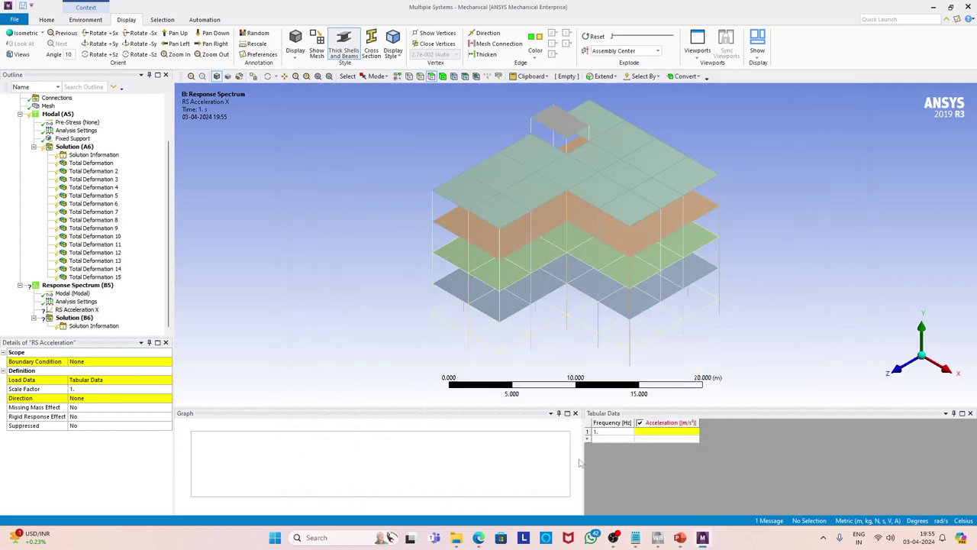
# Paste the copied RS_x spectrum into the tabular data of RS Acceleration X, starting at the first frequency cell.
pyautogui.click(611, 433)
pyautogui.rightClick(611, 433)
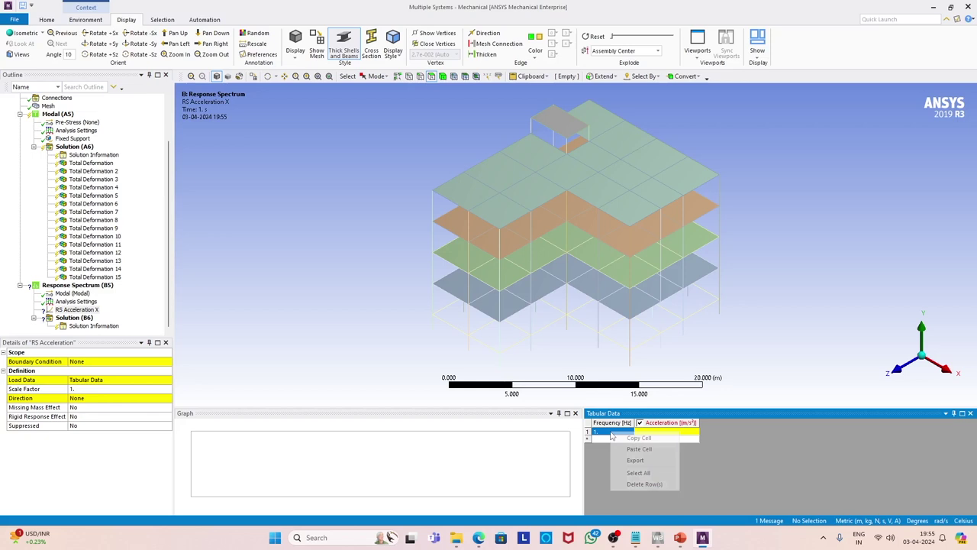
pyautogui.click(641, 449)
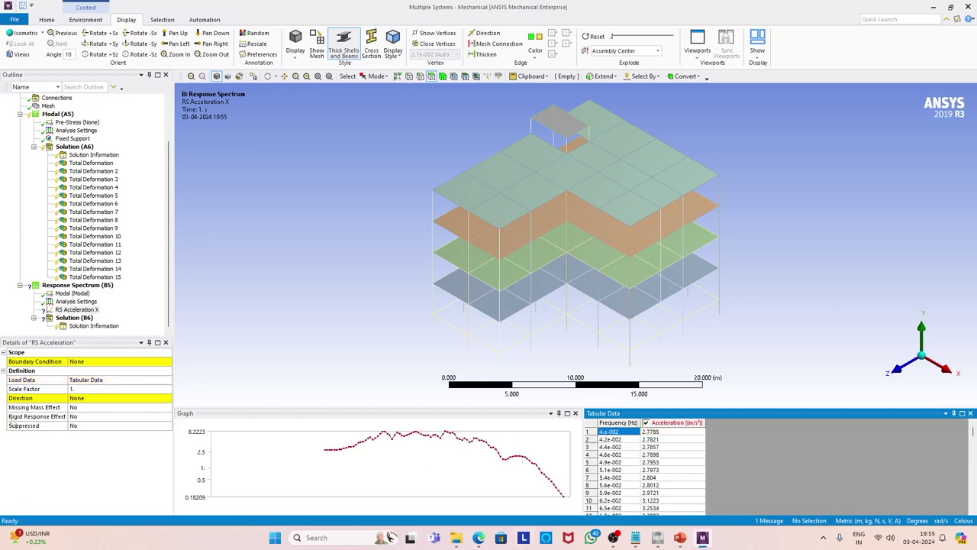
# Set the boundary condition of RS Acceleration X to All Supports and its direction to X Axis.
pyautogui.click(153, 363)
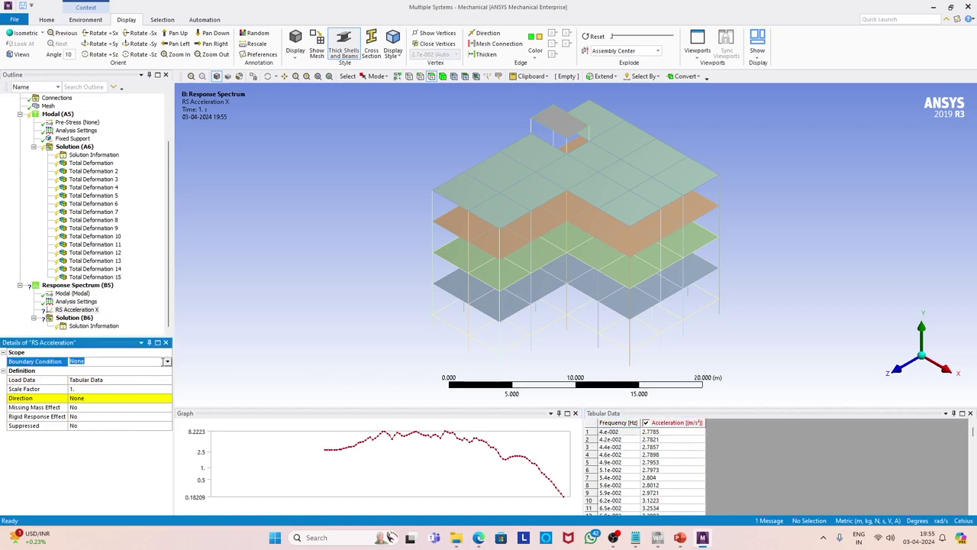
pyautogui.click(167, 362)
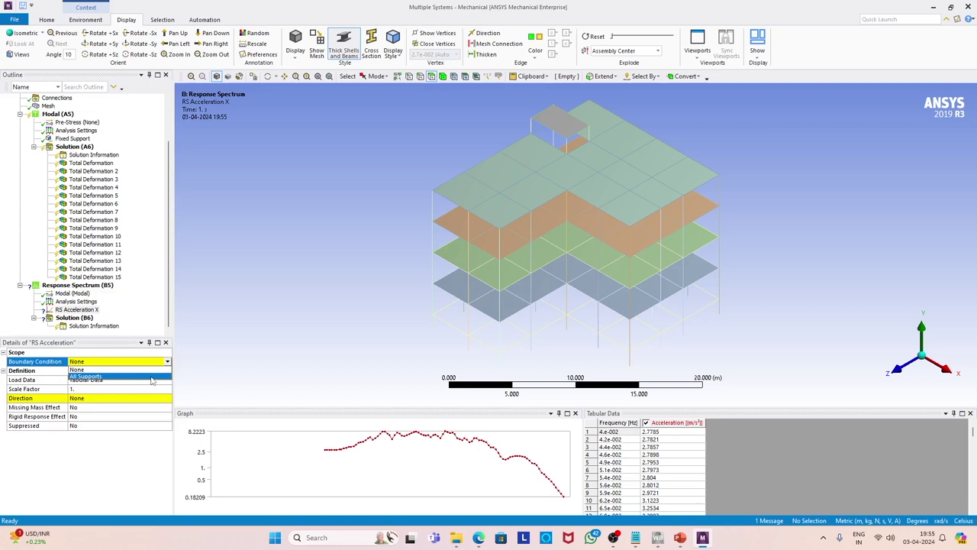
pyautogui.click(93, 380)
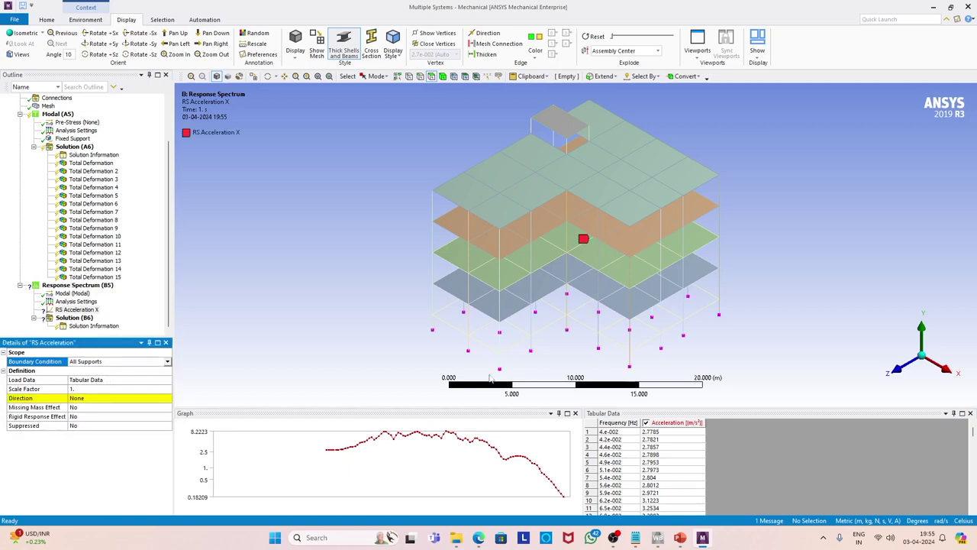
pyautogui.moveTo(493, 372); pyautogui.dragTo(501, 252, button='middle')
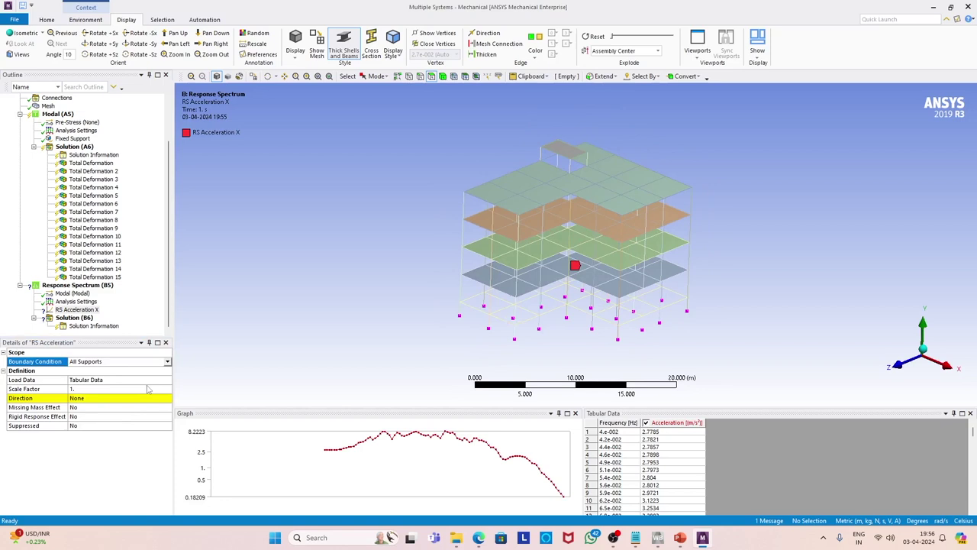
pyautogui.click(90, 401)
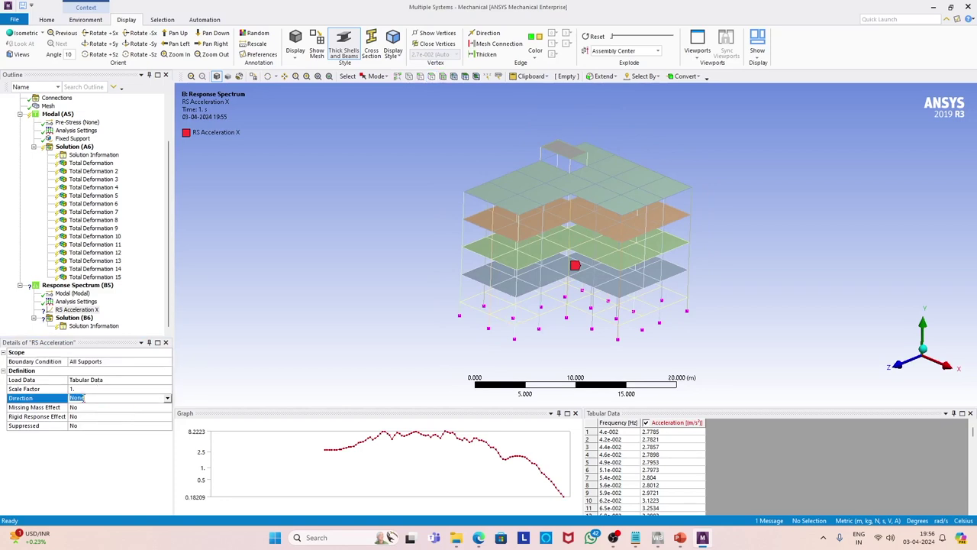
pyautogui.click(167, 398)
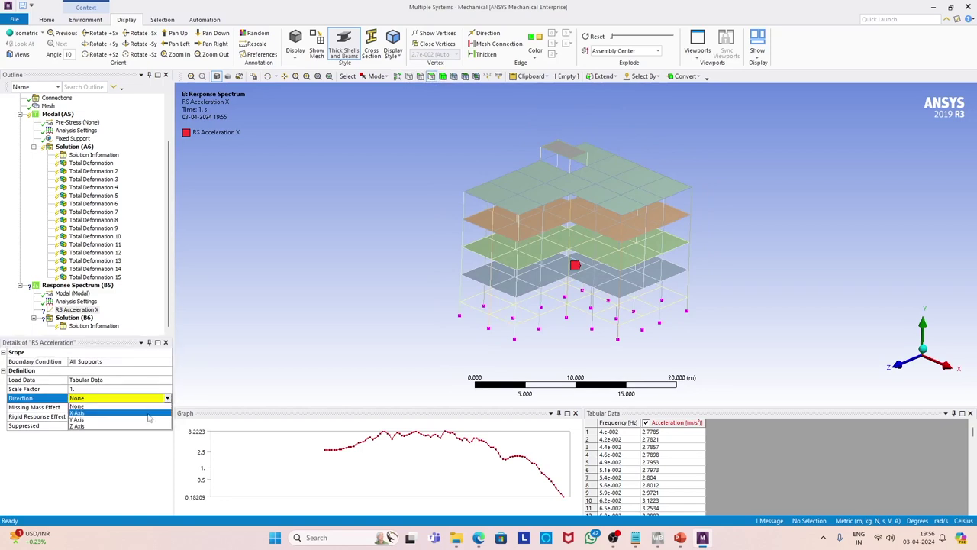
pyautogui.click(149, 414)
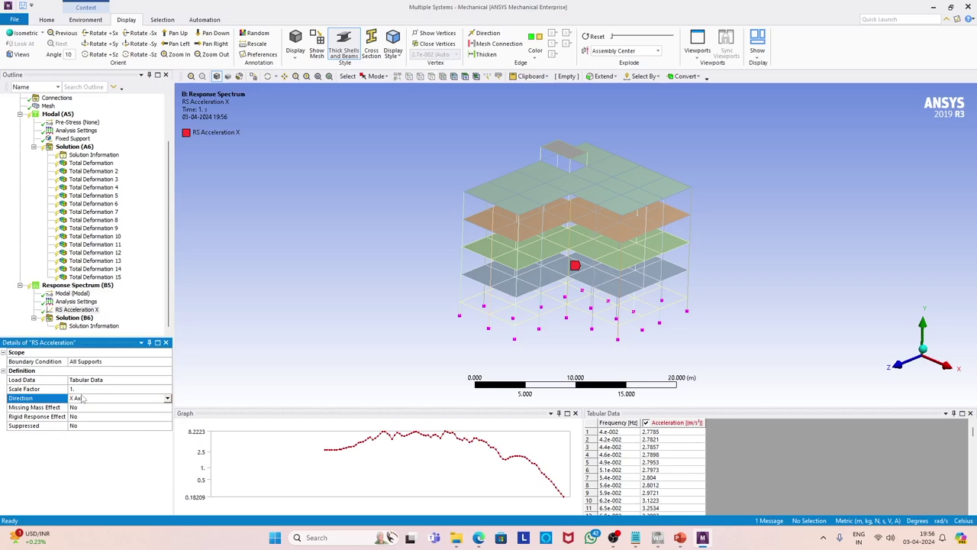
pyautogui.click(83, 309)
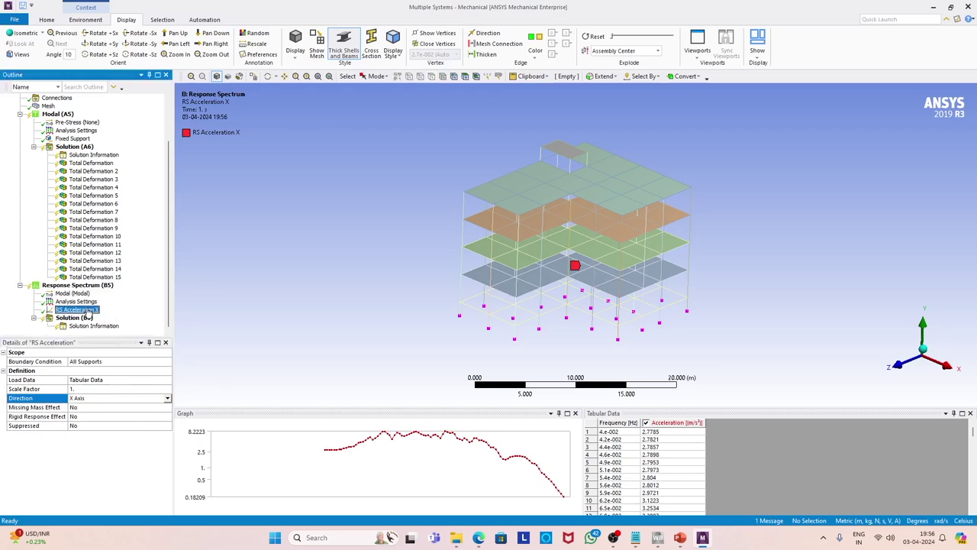
# Insert a second RS Acceleration load under the Response Spectrum (B5) analysis.
pyautogui.click(84, 286)
pyautogui.rightClick(92, 287)
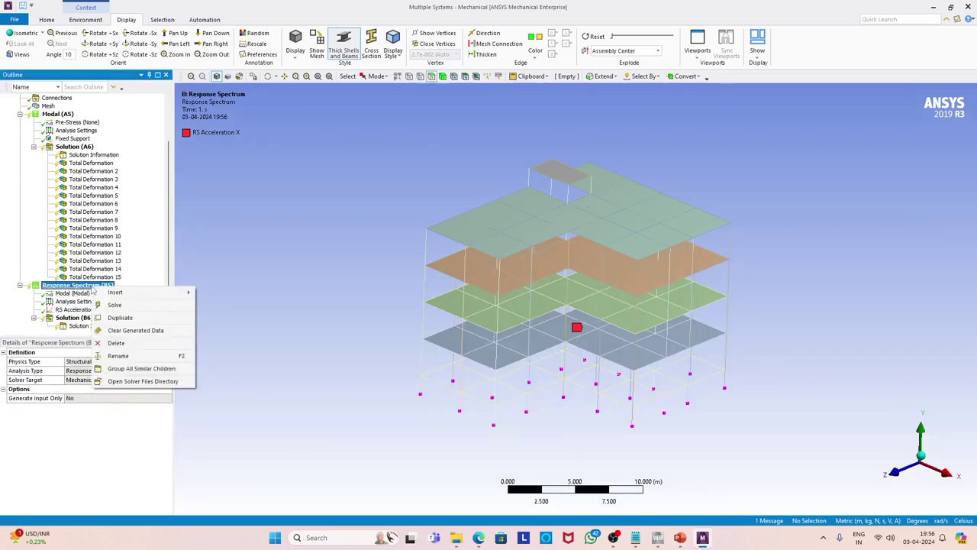
pyautogui.moveTo(174, 296)
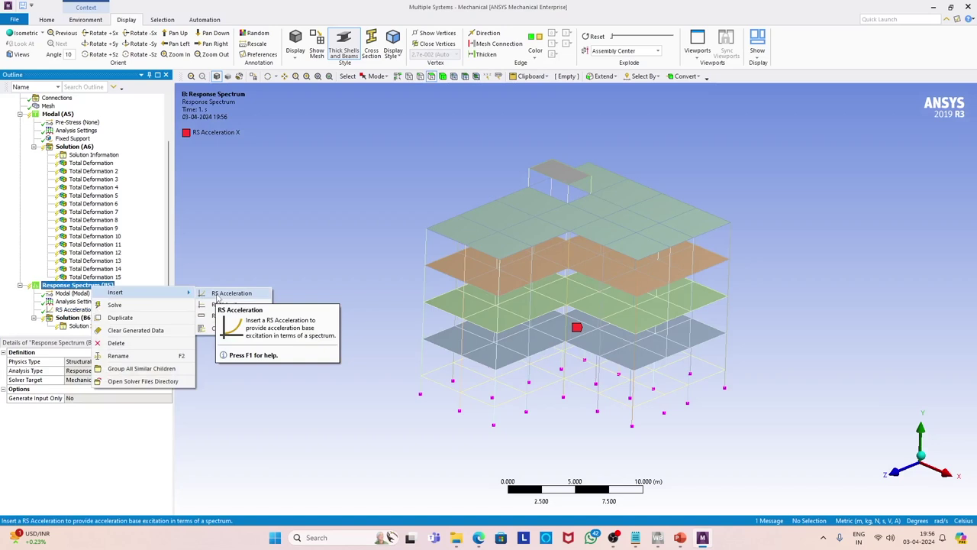
pyautogui.click(217, 296)
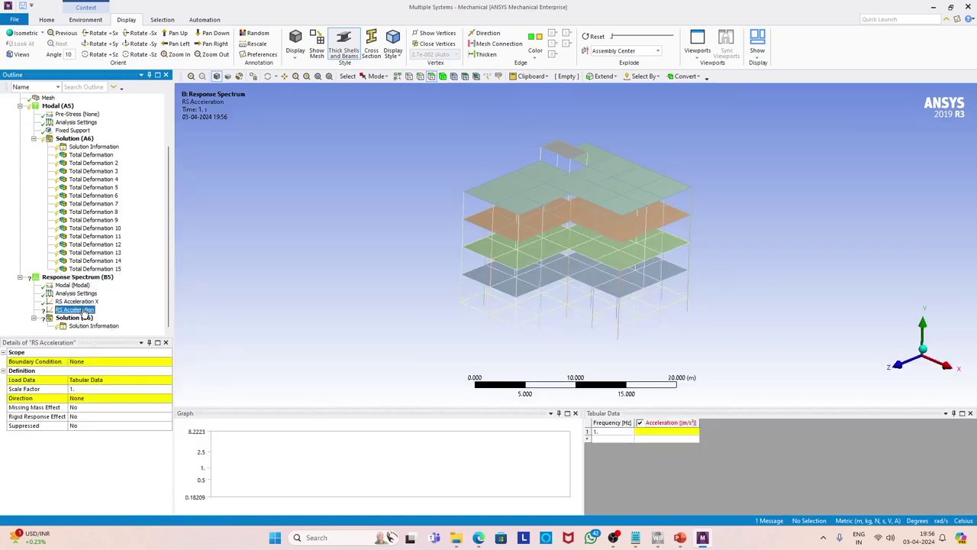
# Switch to Notepad, copy all the frequency and acceleration rows of the RS_y file, and return to Mechanical.
pyautogui.click(641, 537)
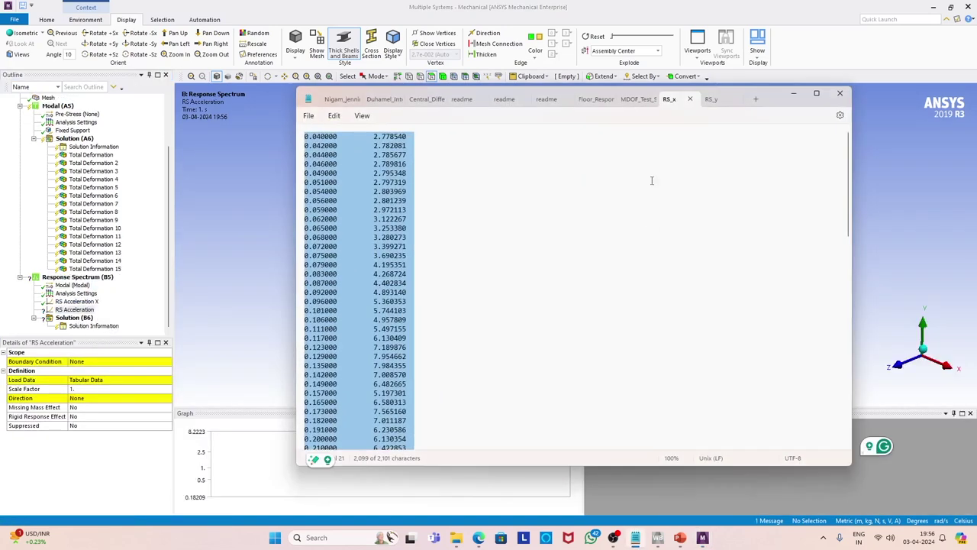
pyautogui.click(712, 100)
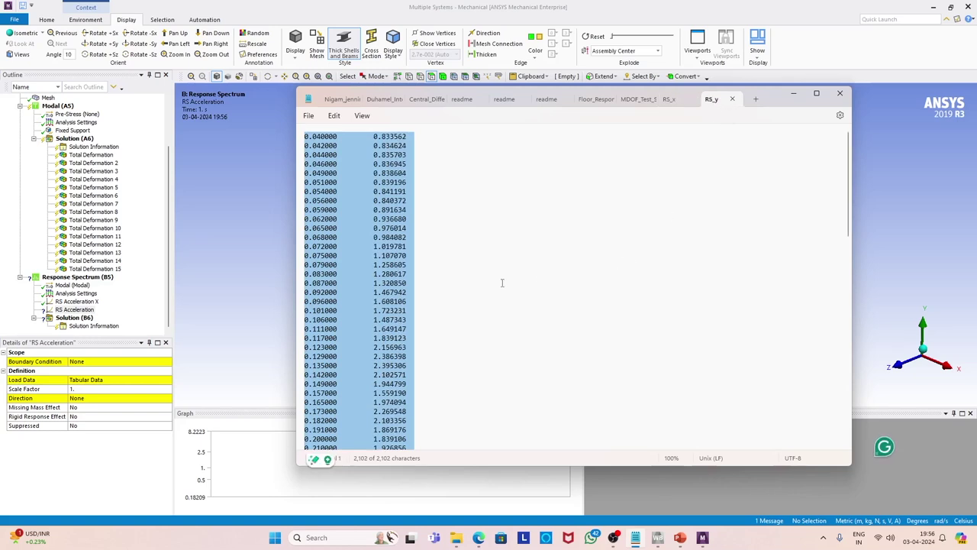
pyautogui.scroll(-7, 456, 288)
pyautogui.scroll(-12, 454, 297)
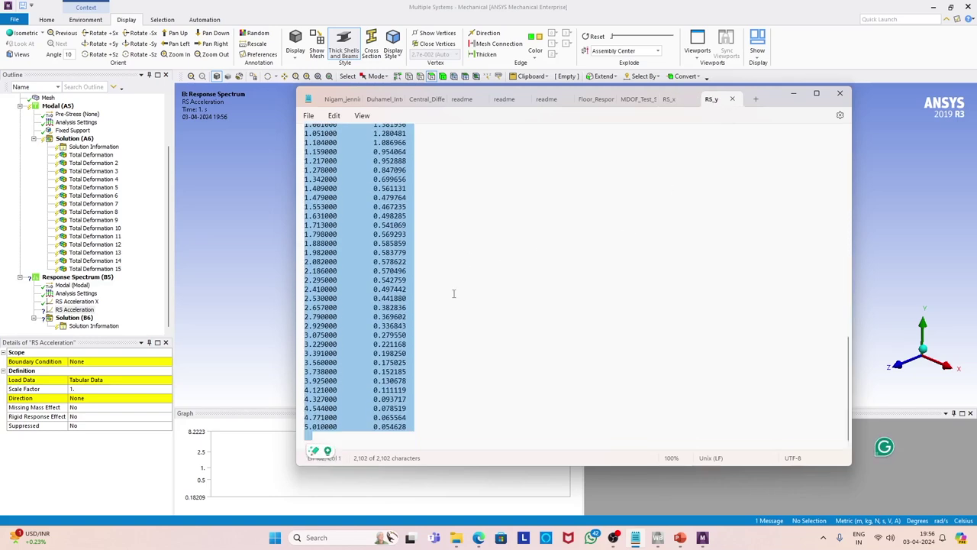
pyautogui.click(410, 429)
pyautogui.scroll(20, 330, 233)
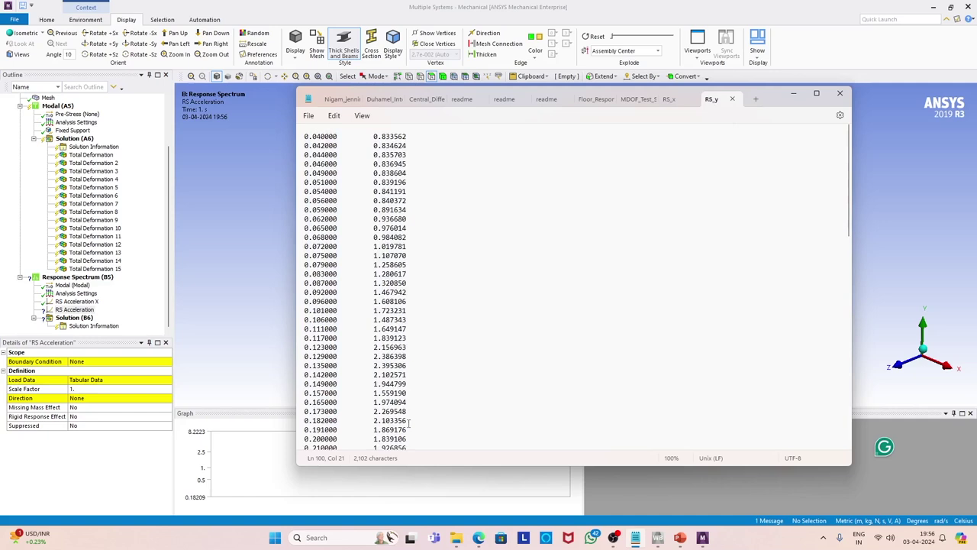
pyautogui.keyDown('shift'); pyautogui.click(305, 135); pyautogui.keyUp('shift')
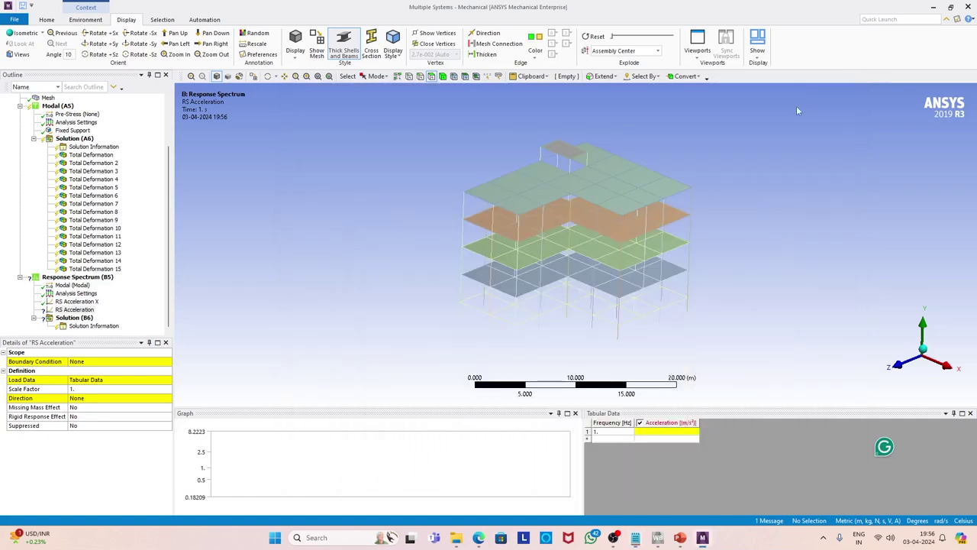
pyautogui.click(794, 94)
# Paste the copied RS_y spectrum into the tabular data of the second RS Acceleration load, starting at the first frequency cell.
pyautogui.click(75, 309)
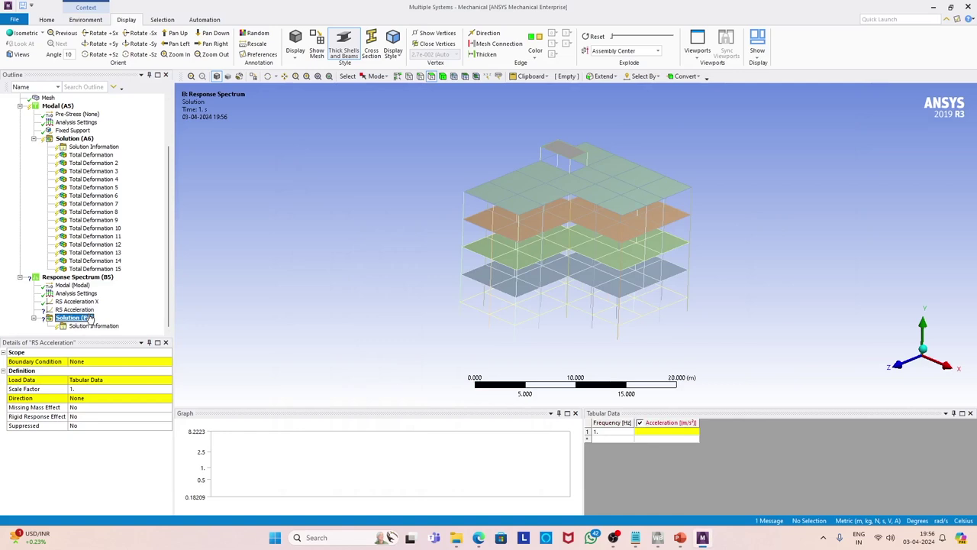
pyautogui.rightClick(606, 434)
pyautogui.click(621, 451)
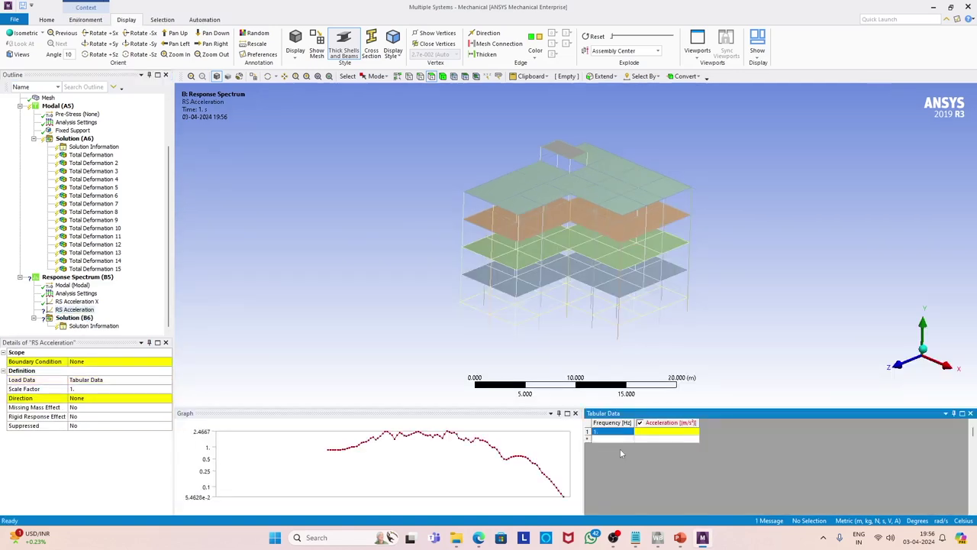
# Set the boundary condition of the second RS Acceleration load to All Supports and its direction to Y Axis.
pyautogui.click(154, 364)
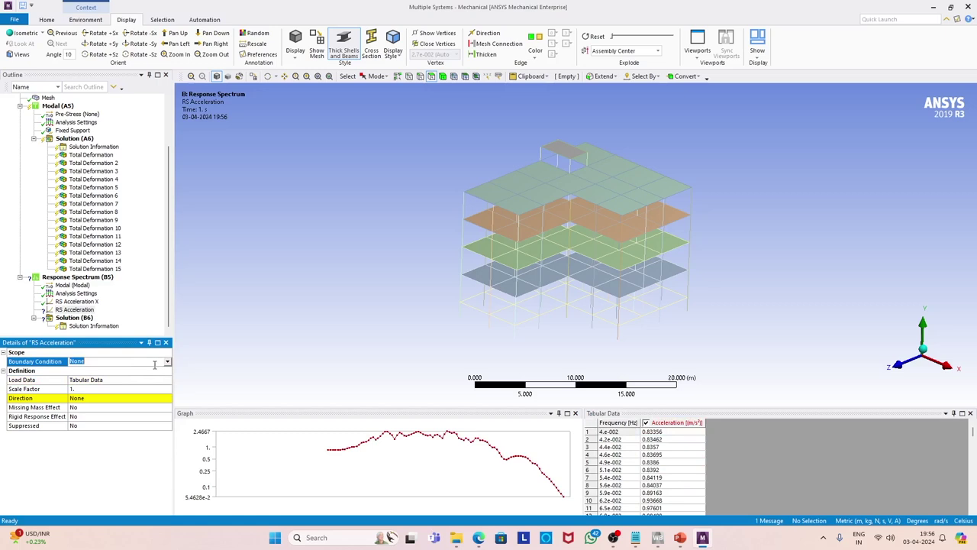
pyautogui.click(168, 362)
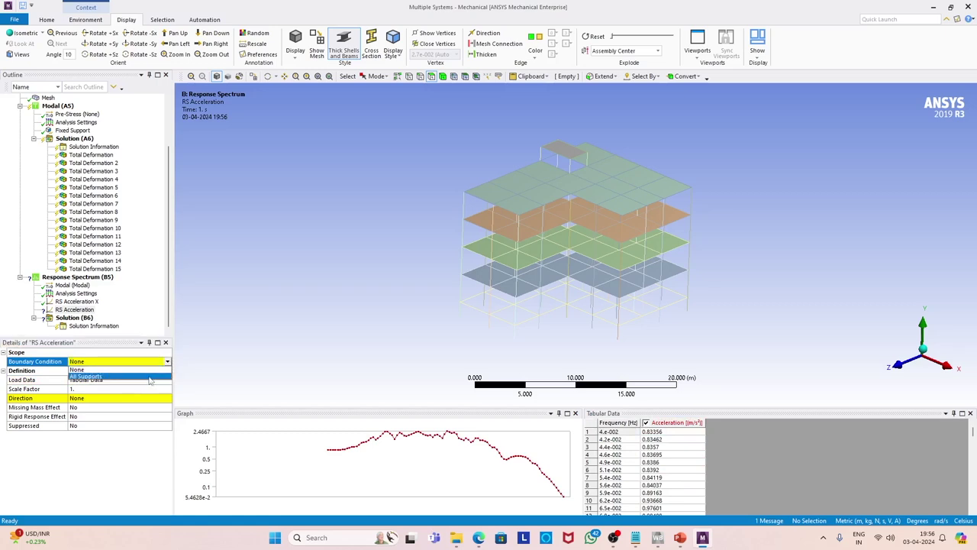
pyautogui.click(150, 376)
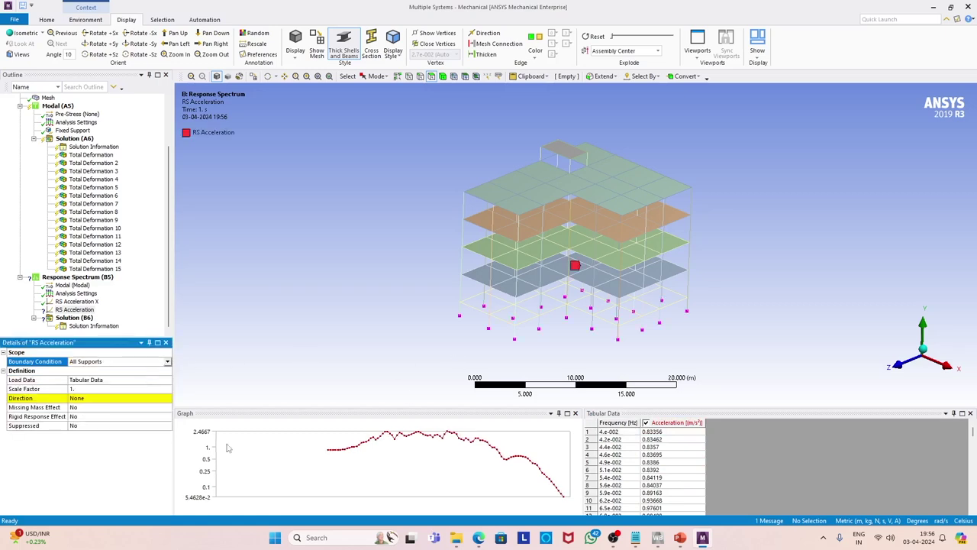
pyautogui.click(112, 399)
pyautogui.click(165, 401)
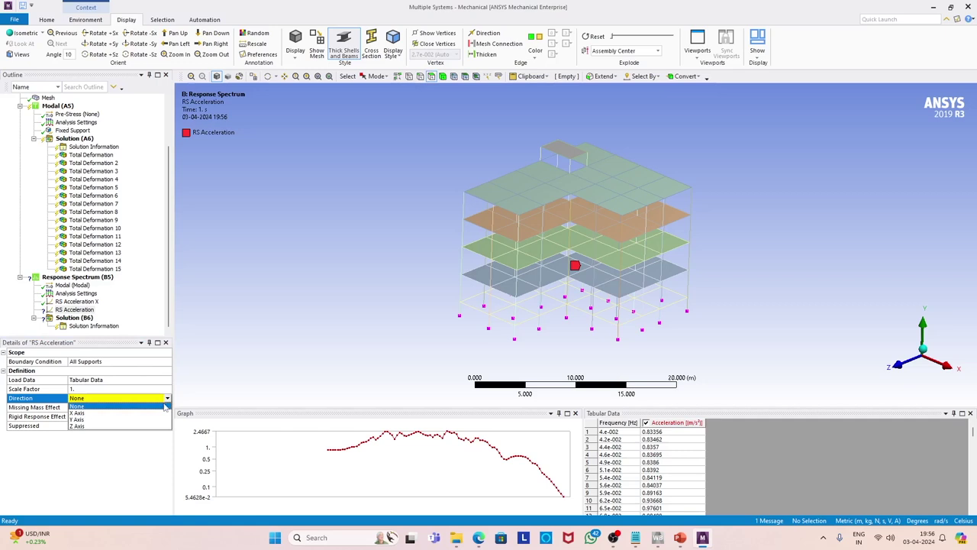
pyautogui.click(130, 419)
# Rename the second RS Acceleration load as RS Acceleration Y.
pyautogui.click(75, 309)
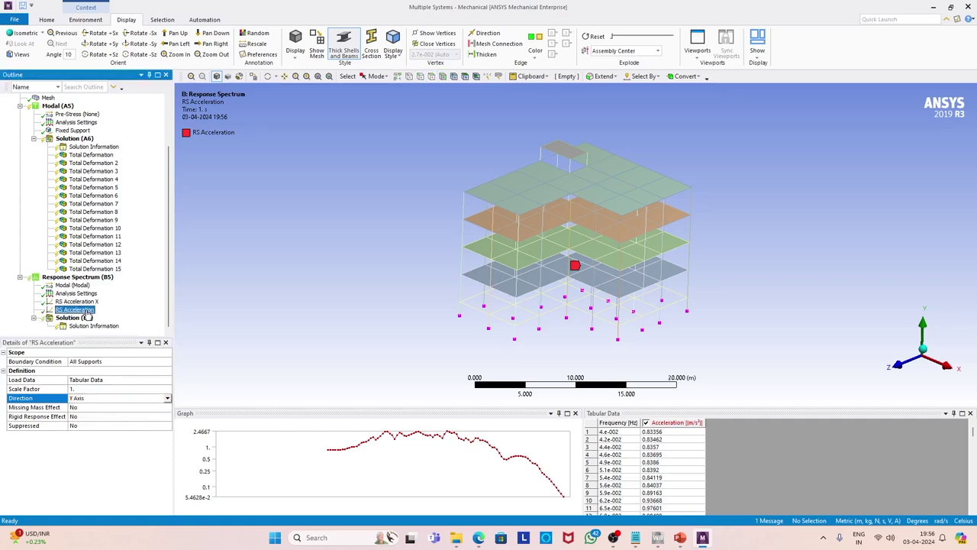
pyautogui.click(100, 311)
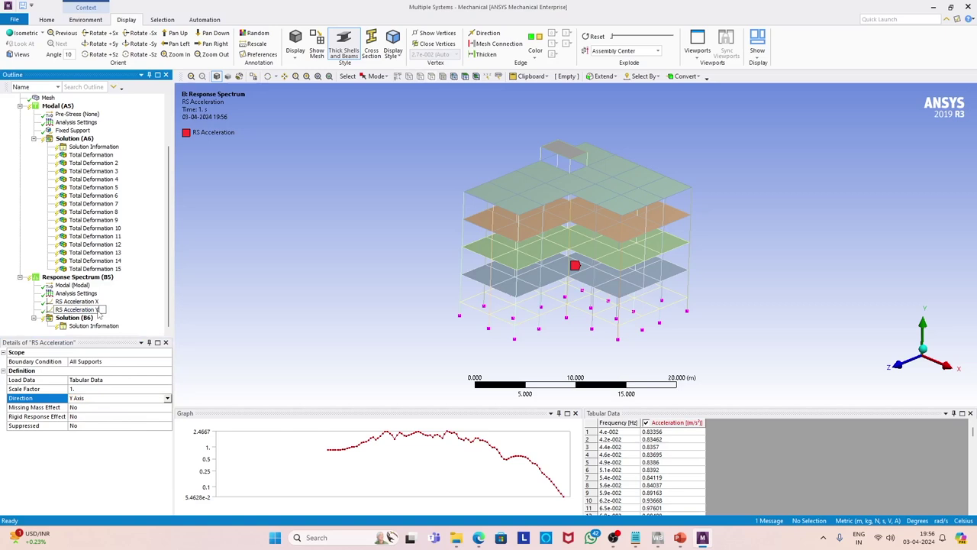
pyautogui.press('Return')
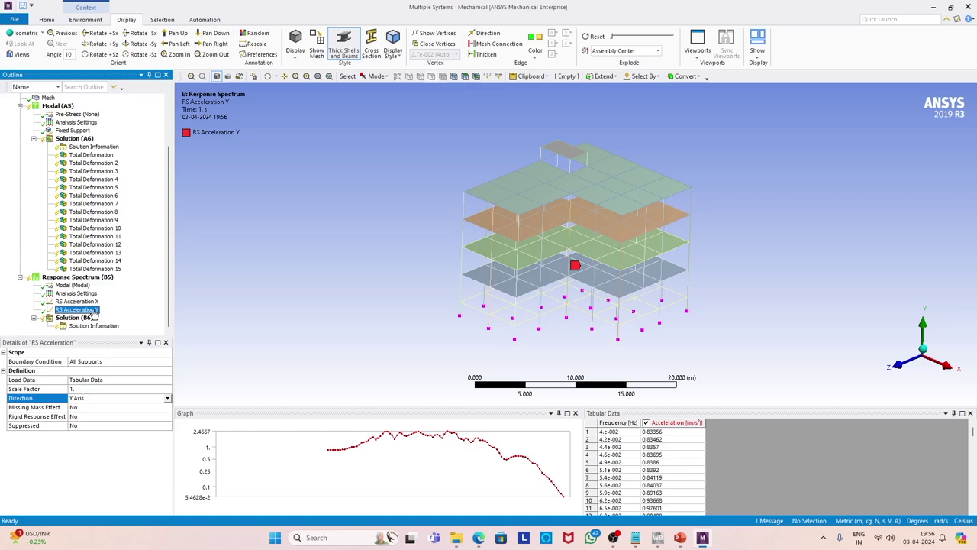
# Duplicate the RS Acceleration Y load and rename the copy as RS Acceleration Z.
pyautogui.rightClick(95, 314)
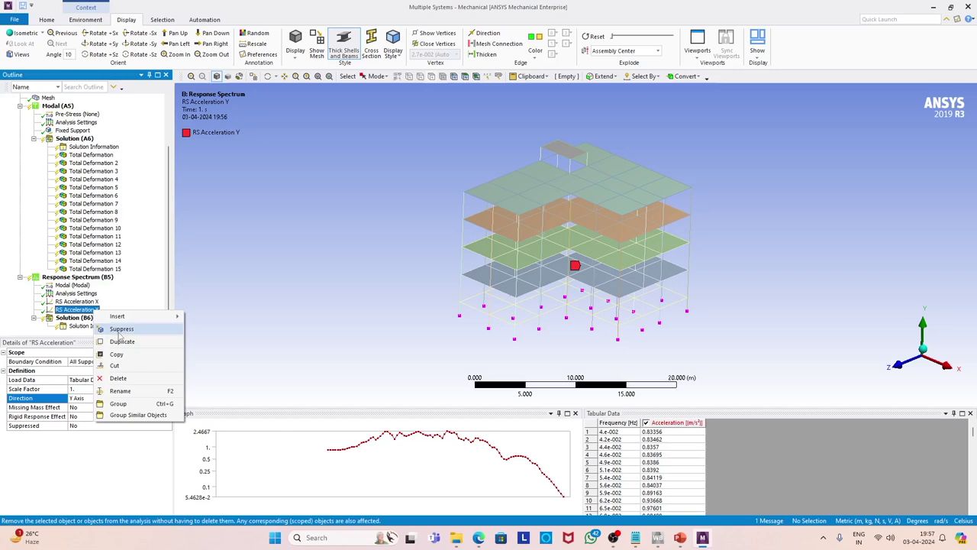
pyautogui.moveTo(124, 318)
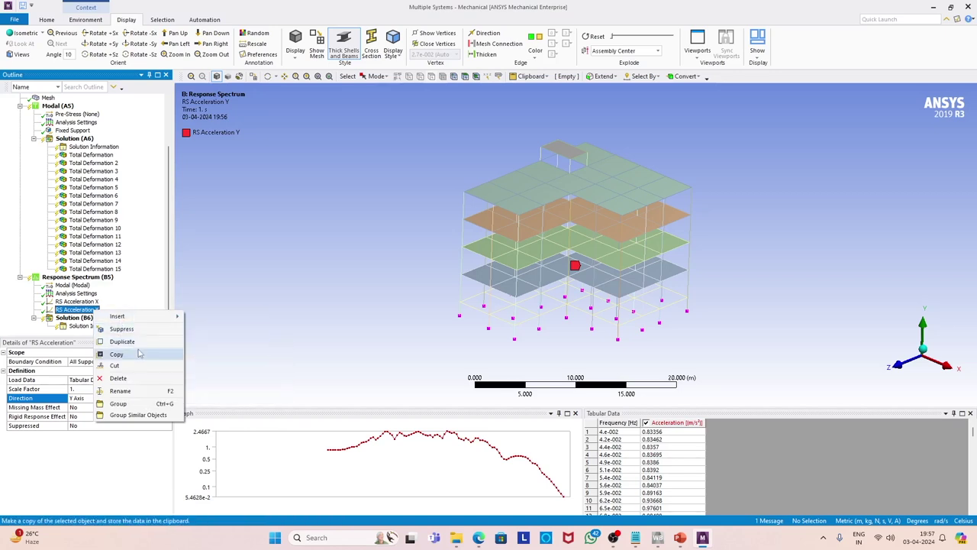
pyautogui.click(139, 342)
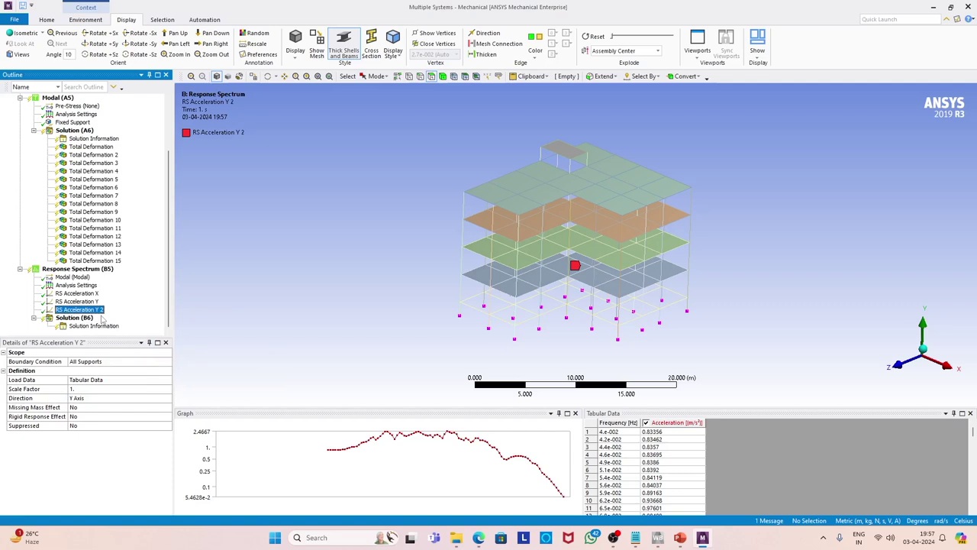
pyautogui.click(106, 316)
pyautogui.click(108, 315)
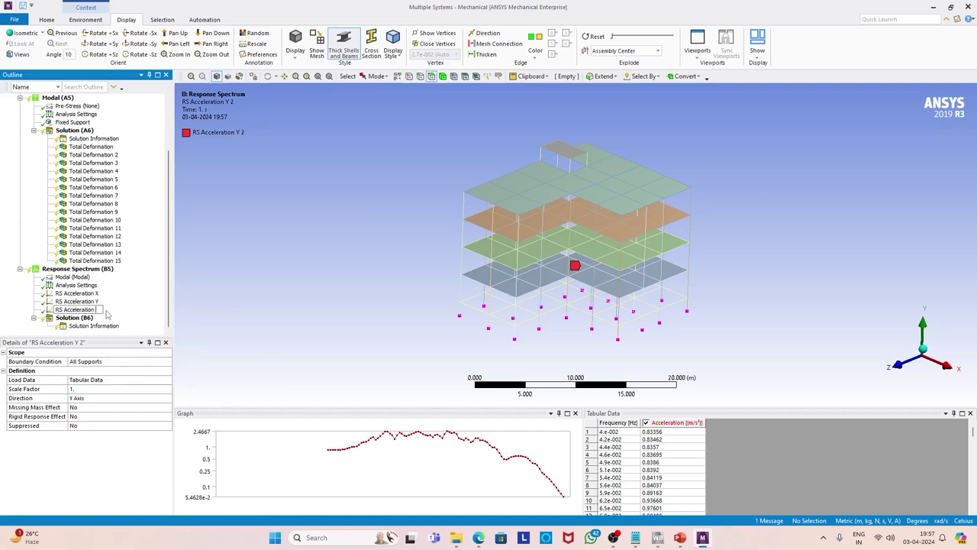
pyautogui.write('Z')
pyautogui.press('Return')
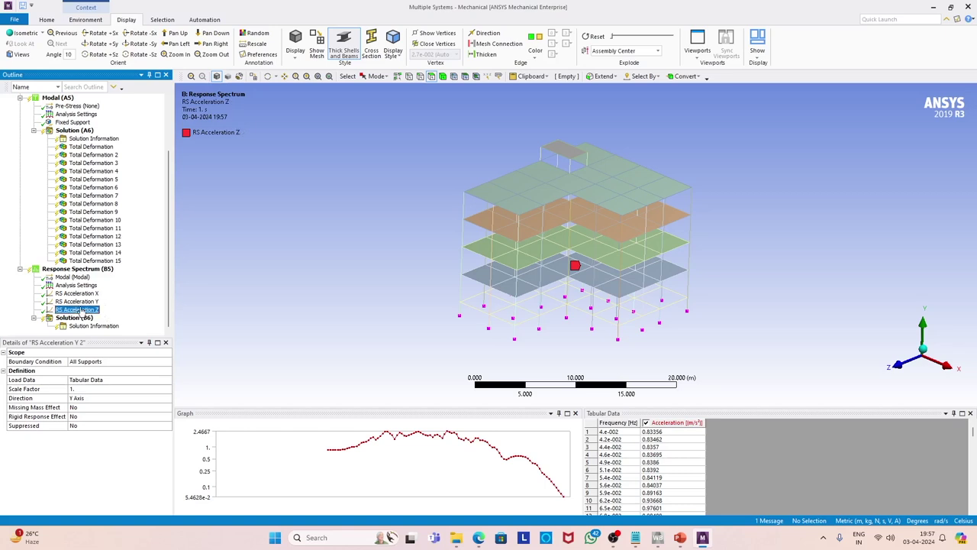
# Set the direction of RS Acceleration Z to Z Axis.
pyautogui.click(147, 400)
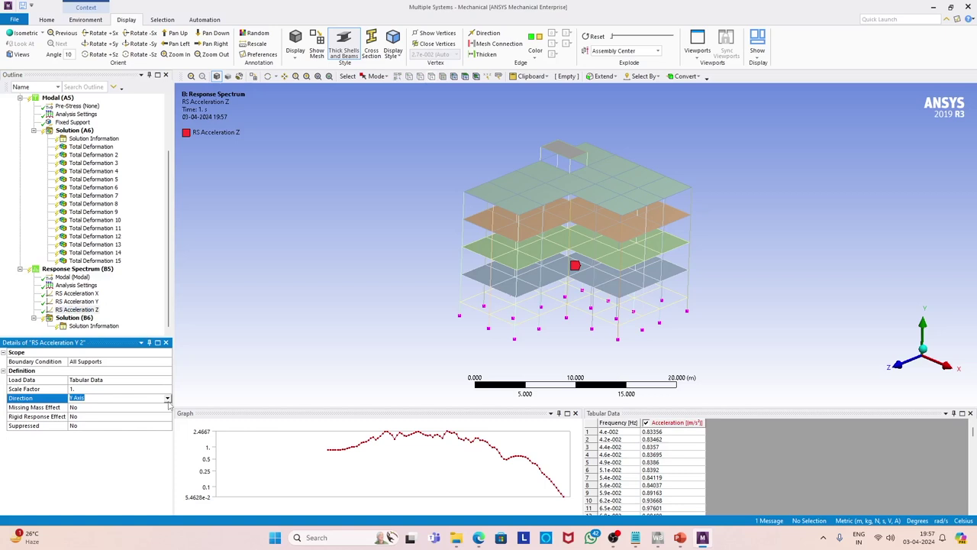
pyautogui.click(167, 399)
pyautogui.click(102, 425)
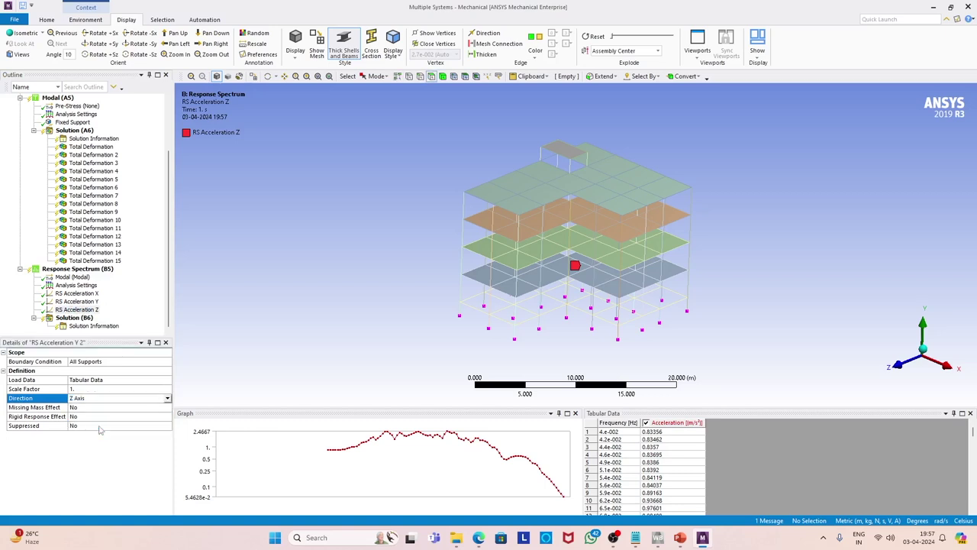
pyautogui.click(75, 308)
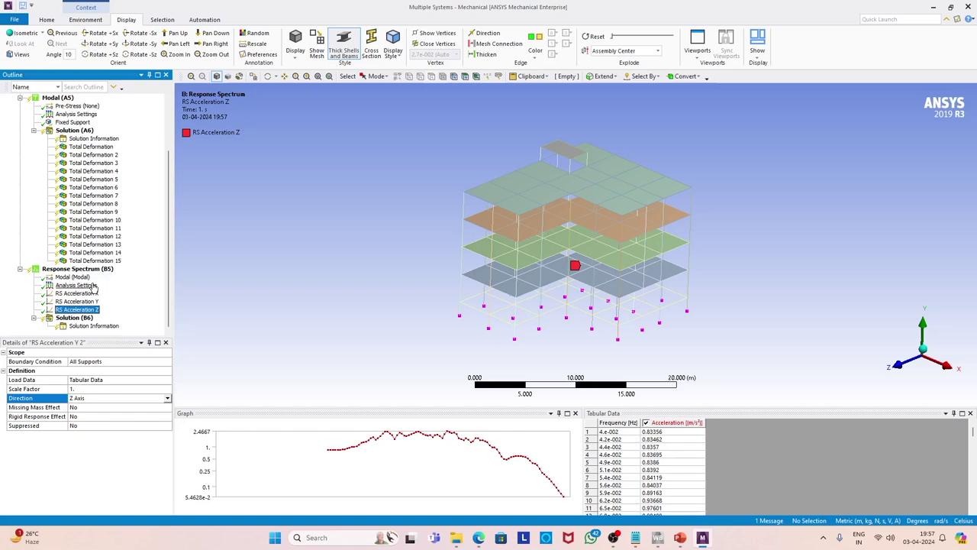
# In the Response Spectrum analysis settings, choose Single Point as the spectrum type and SRSS as the modes combination type.
pyautogui.click(77, 284)
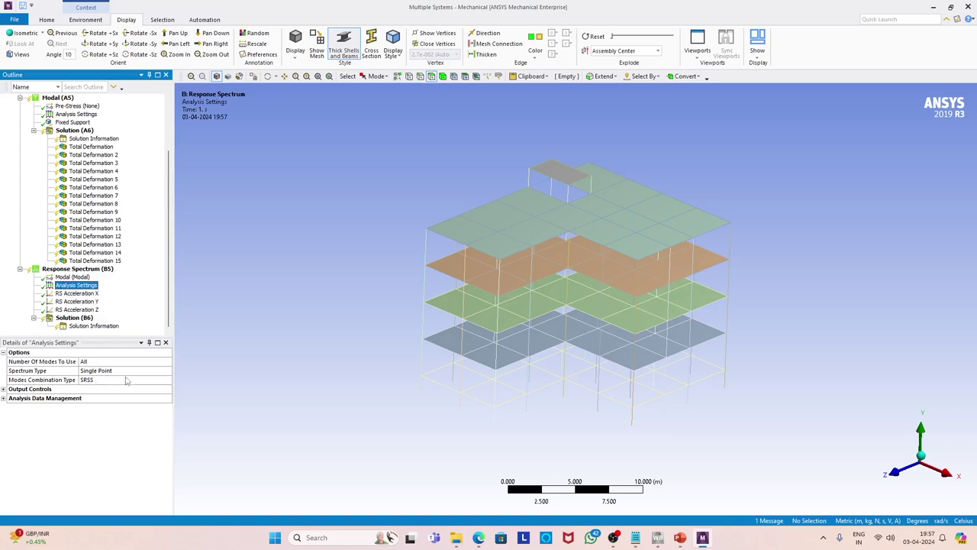
pyautogui.click(126, 371)
pyautogui.click(167, 370)
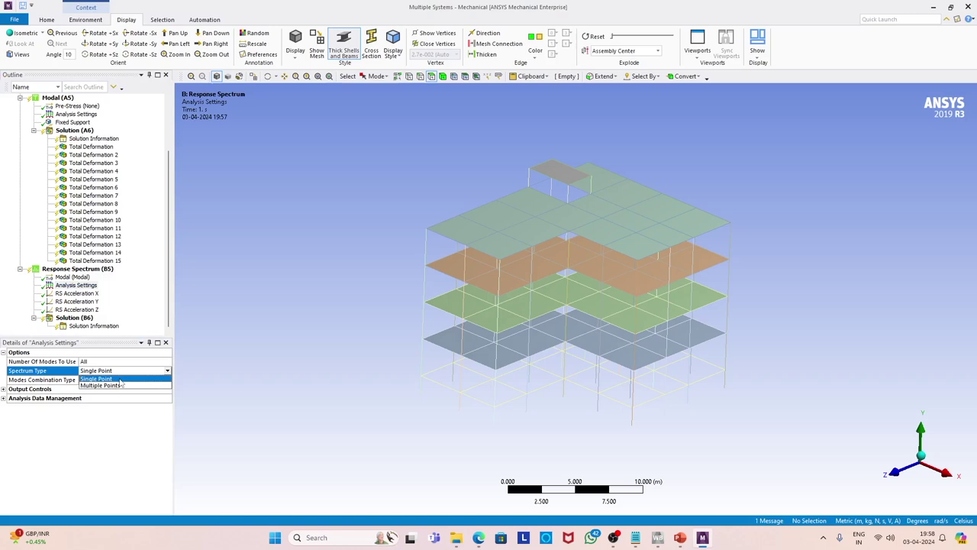
pyautogui.click(129, 379)
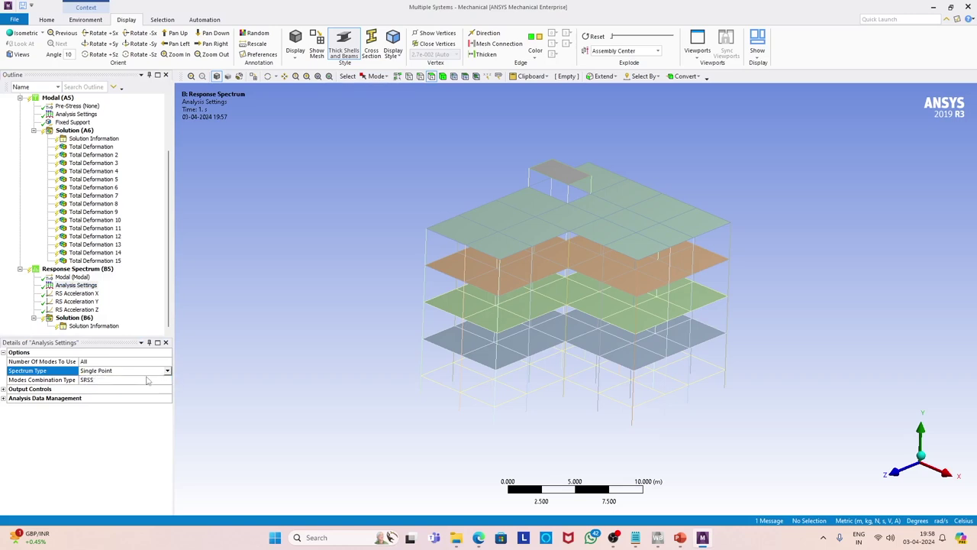
pyautogui.click(72, 382)
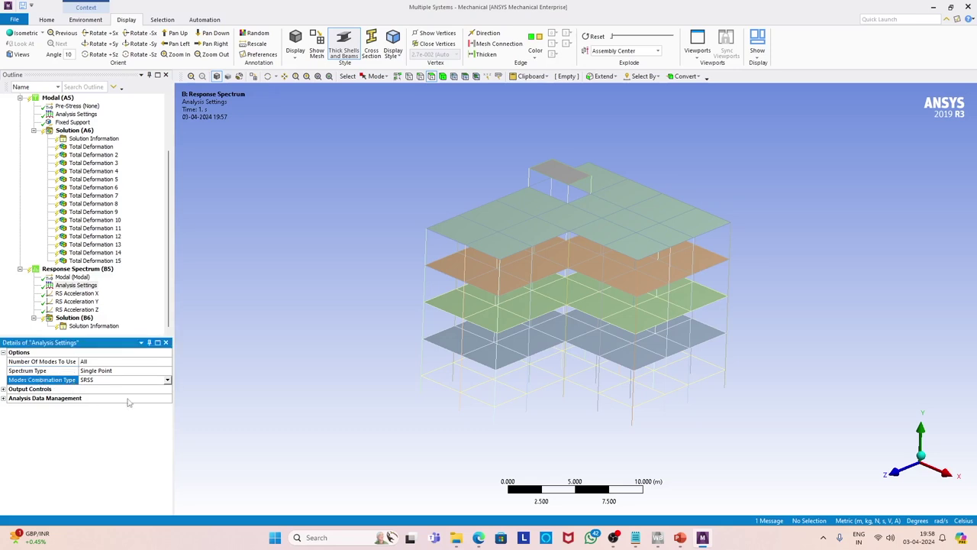
pyautogui.click(167, 380)
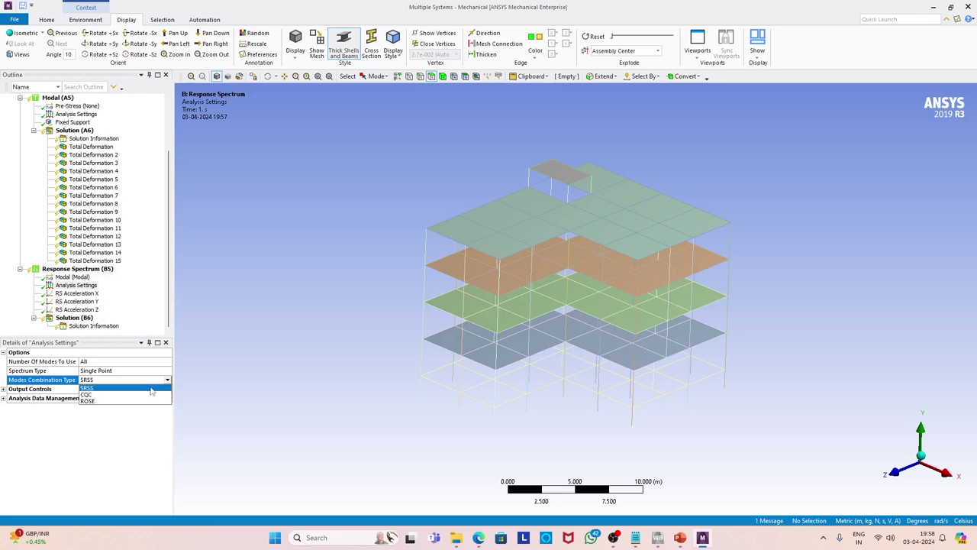
pyautogui.click(151, 388)
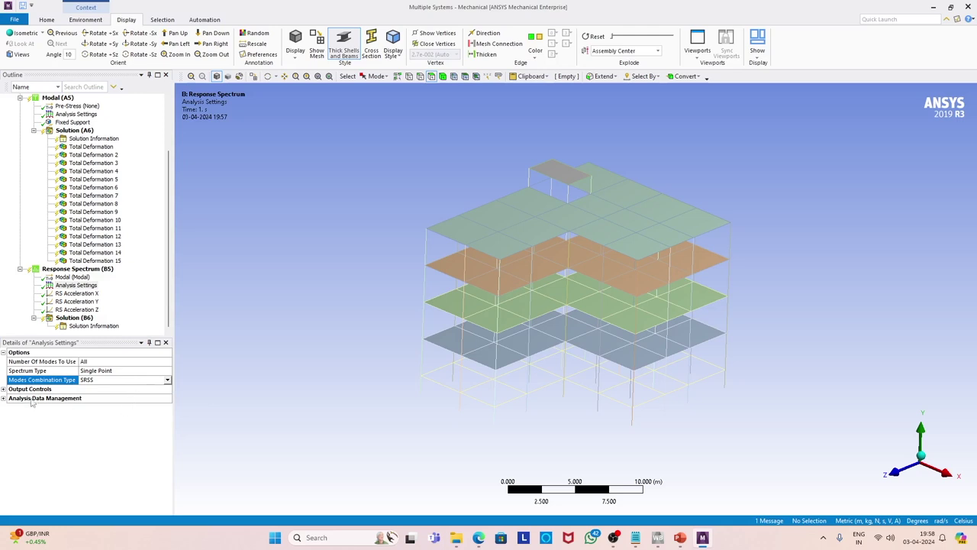
# Insert a Total Deformation result under Solution (B6) of the Response Spectrum analysis.
pyautogui.click(86, 319)
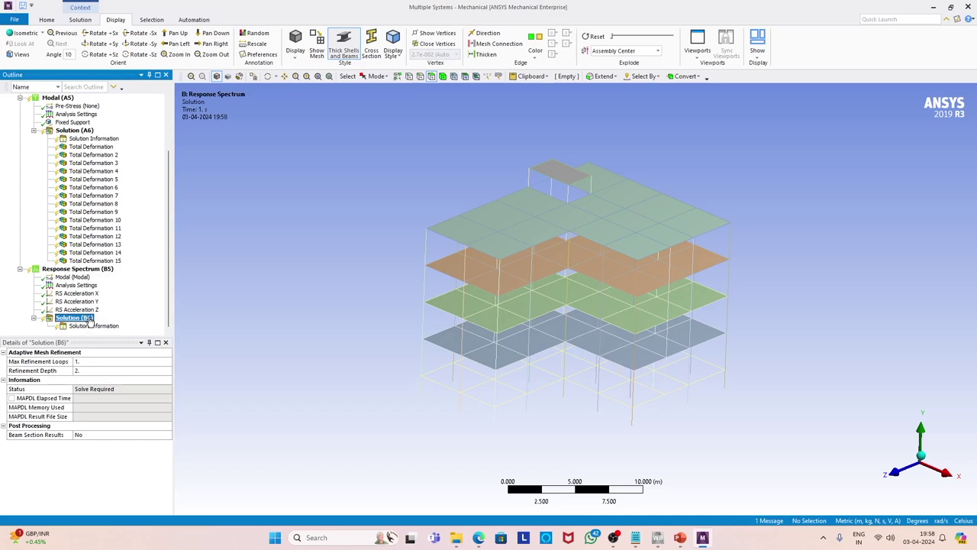
pyautogui.rightClick(89, 318)
pyautogui.moveTo(116, 324)
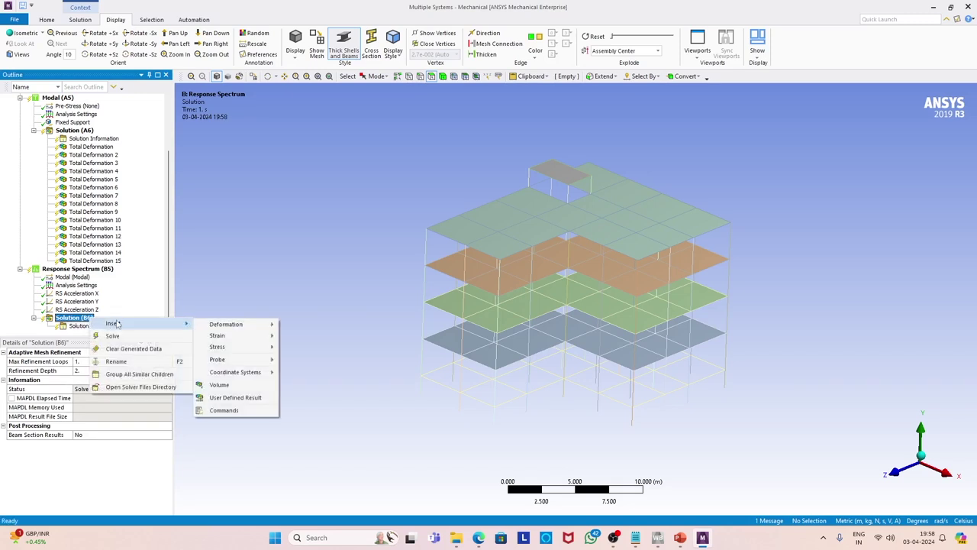
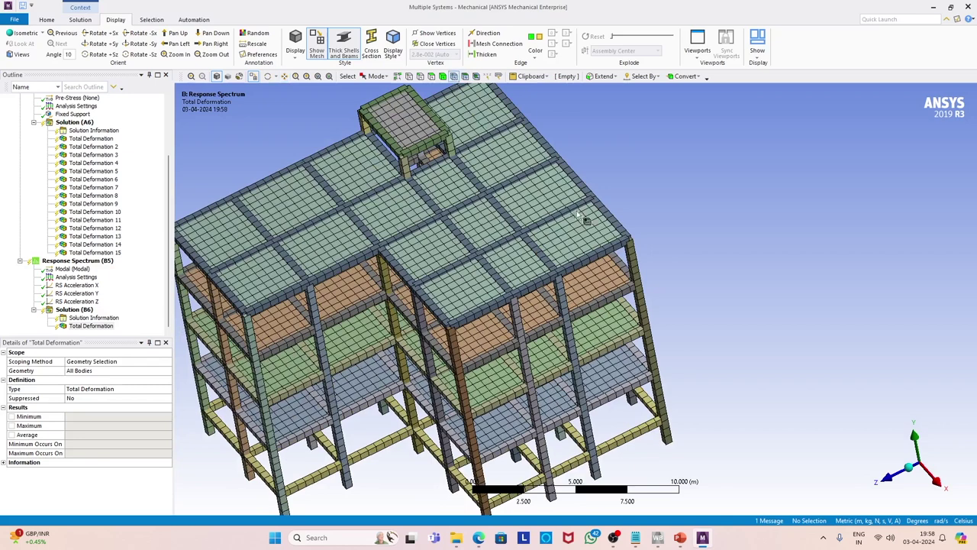
# Scope the Total Deformation result to the single roof-corner node at (14.5, 13.5, 0) m.
pyautogui.scroll(-2, 633, 229)
pyautogui.scroll(5, 633, 226)
pyautogui.click(654, 220)
pyautogui.scroll(-1, 657, 220)
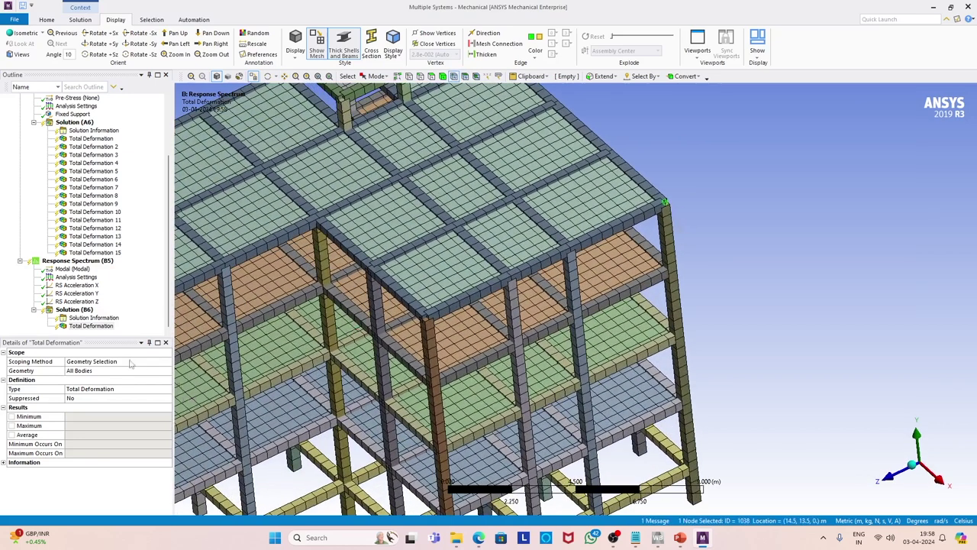
pyautogui.click(86, 371)
pyautogui.click(84, 371)
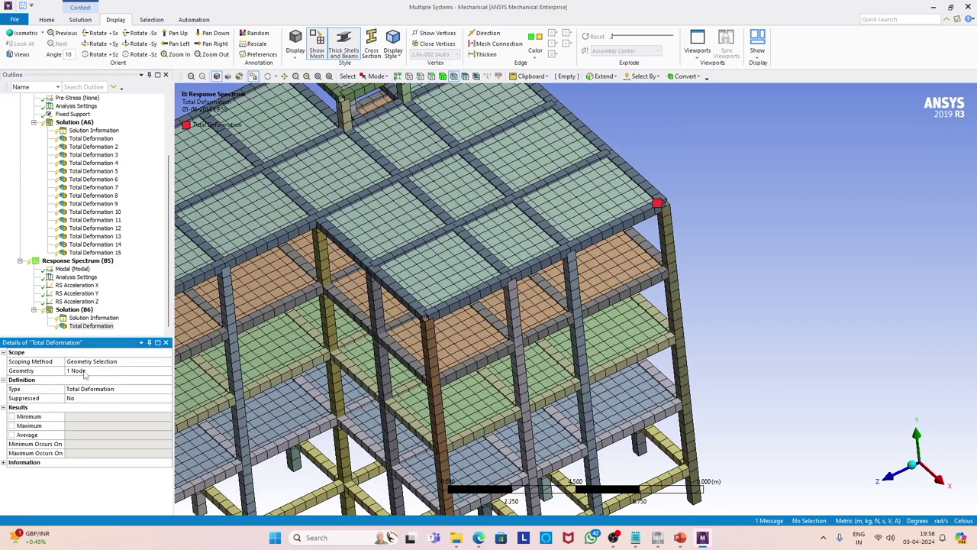
# Insert a Directional Deformation result under Solution (B6) and name it Directional Deformation X.
pyautogui.click(79, 311)
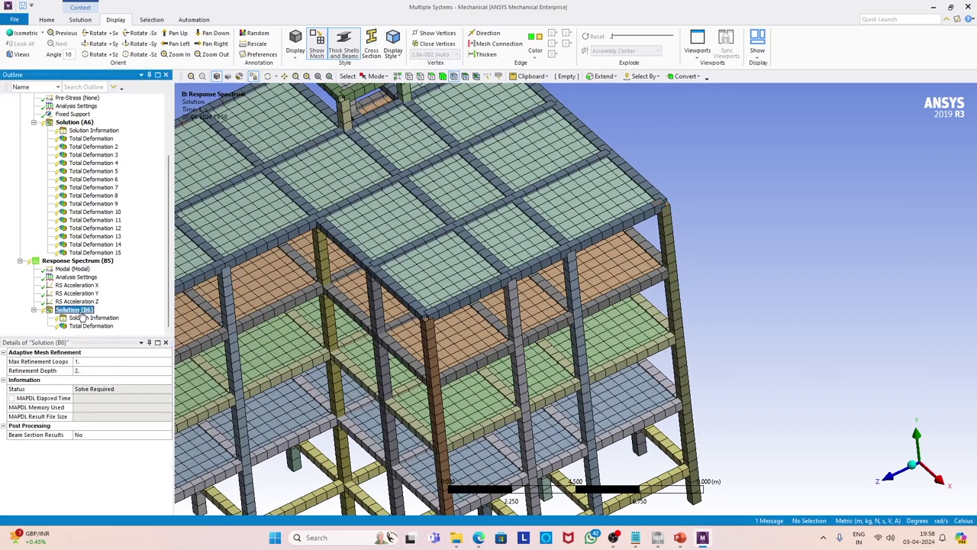
pyautogui.rightClick(81, 311)
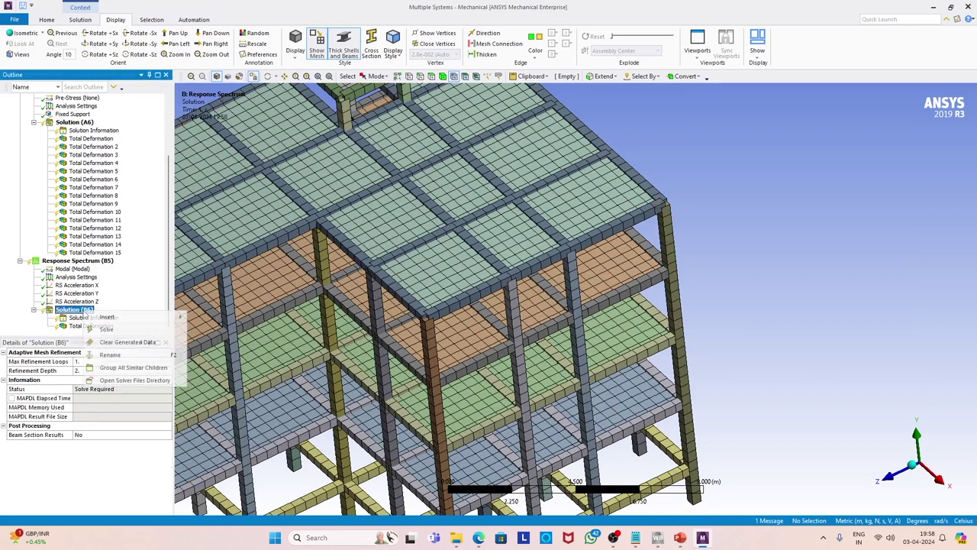
pyautogui.moveTo(229, 317)
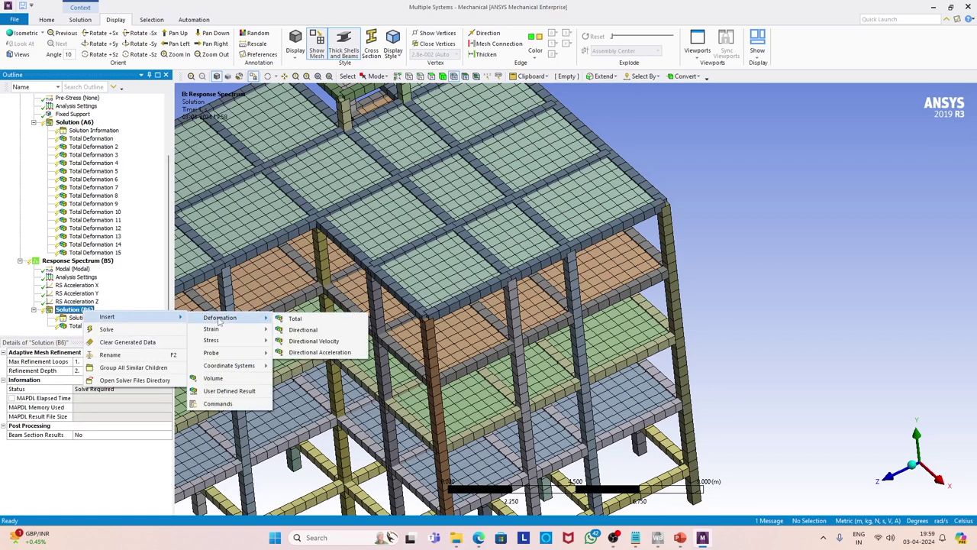
pyautogui.click(299, 330)
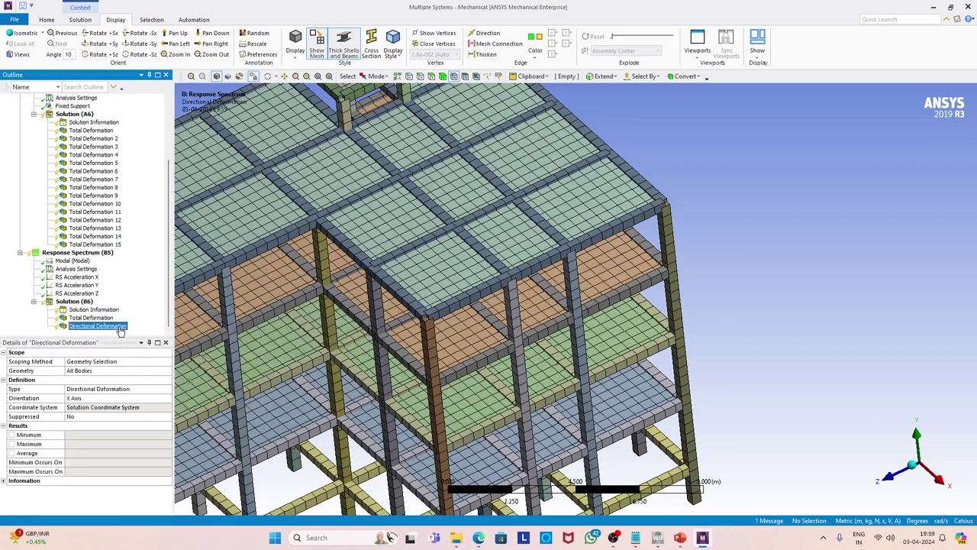
pyautogui.click(120, 327)
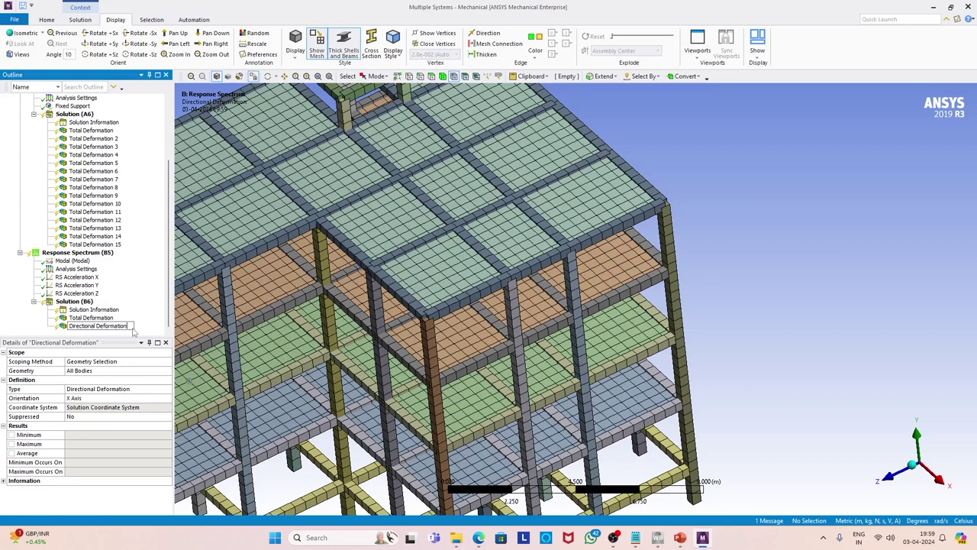
pyautogui.press('Return')
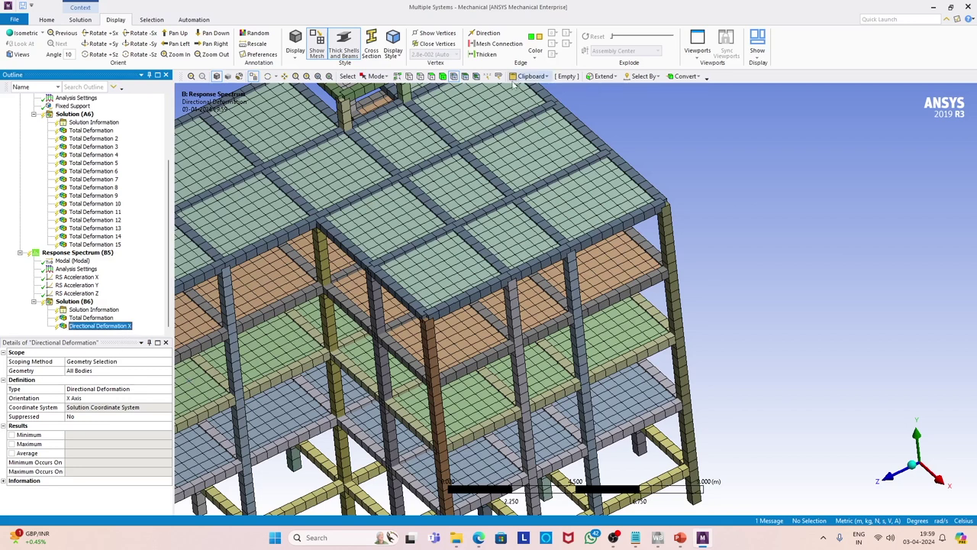
# Scope Directional Deformation X to the roof-corner node at (14.5, 13.5, 0) m, with X Axis as its orientation.
pyautogui.click(665, 203)
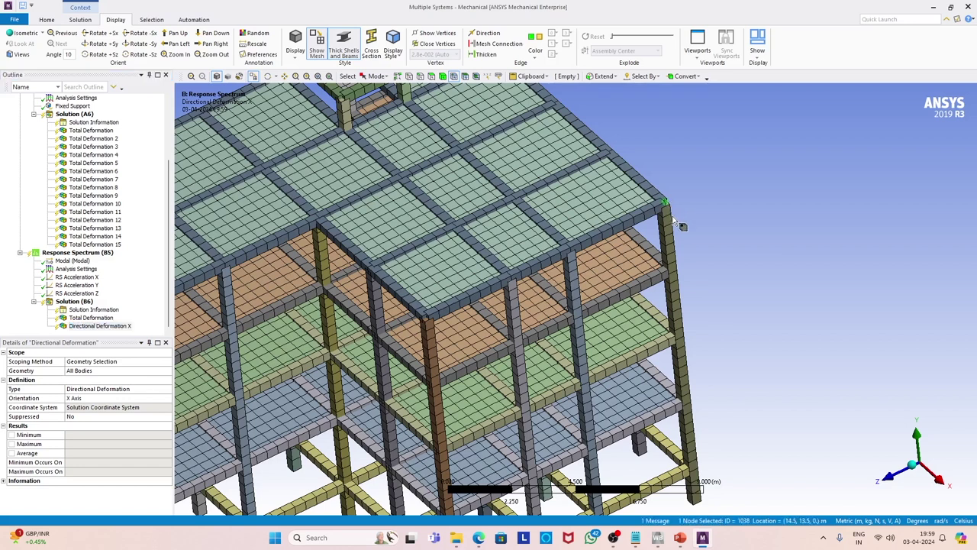
pyautogui.click(80, 372)
pyautogui.click(80, 371)
pyautogui.click(109, 398)
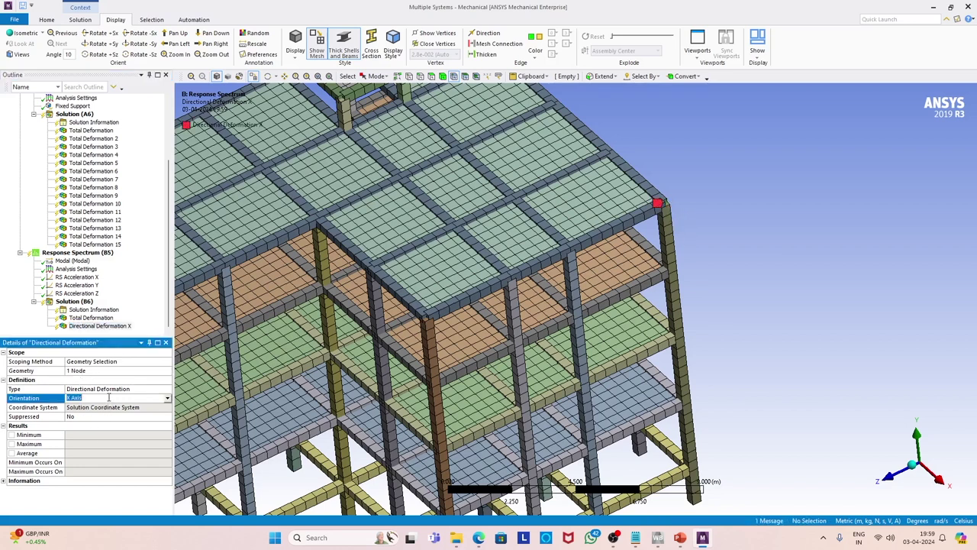
pyautogui.click(167, 399)
pyautogui.click(157, 413)
pyautogui.click(166, 399)
pyautogui.click(146, 405)
pyautogui.click(106, 318)
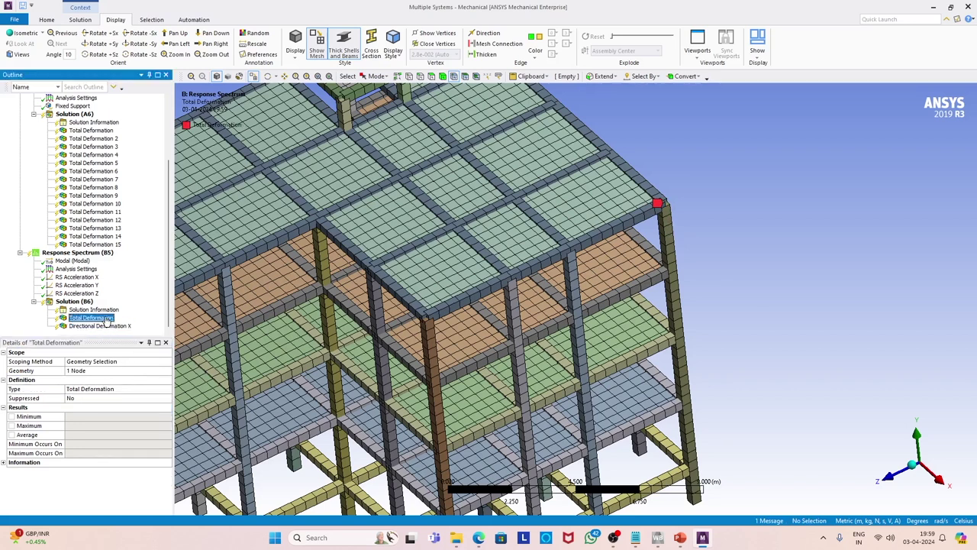
# Duplicate the Directional Deformation X result and rename the copy Directional Deformation Z.
pyautogui.click(111, 326)
pyautogui.rightClick(111, 327)
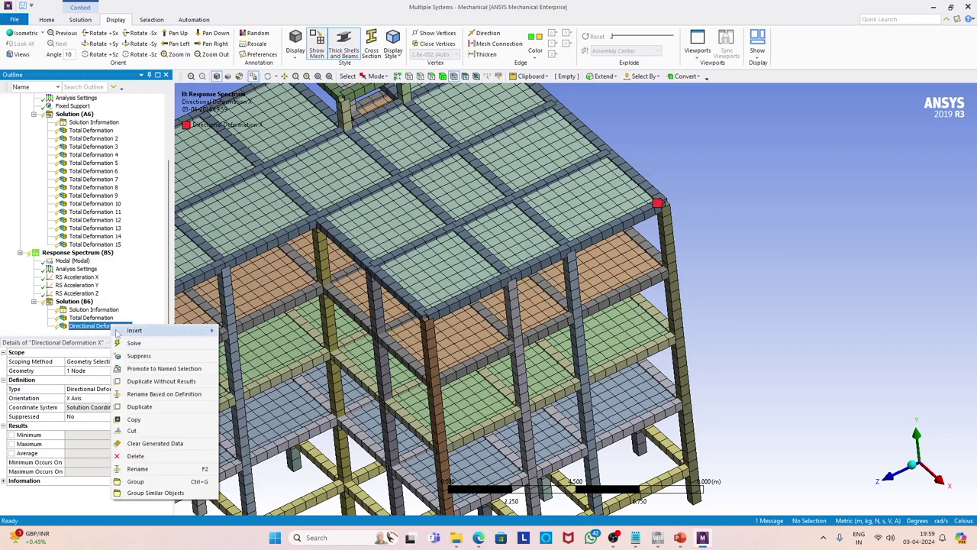
pyautogui.click(140, 406)
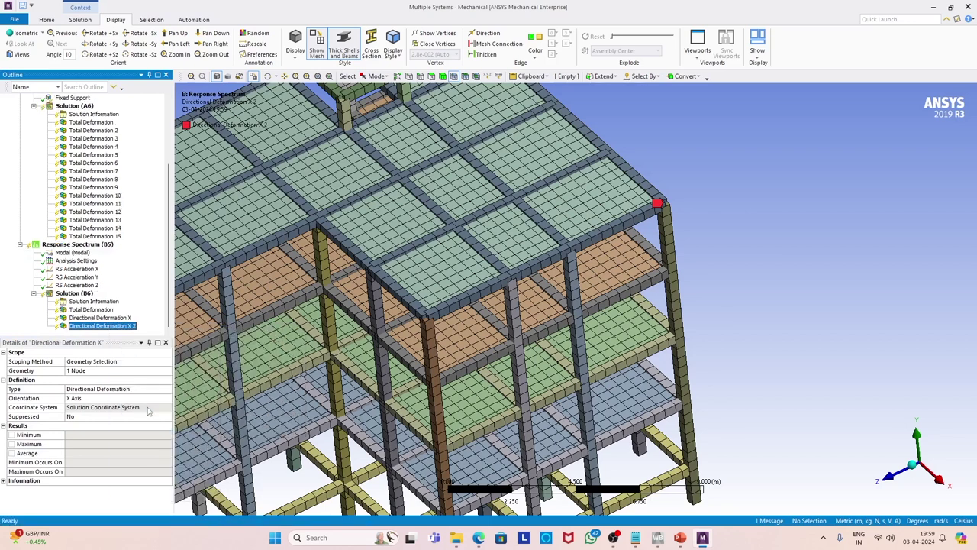
pyautogui.click(140, 326)
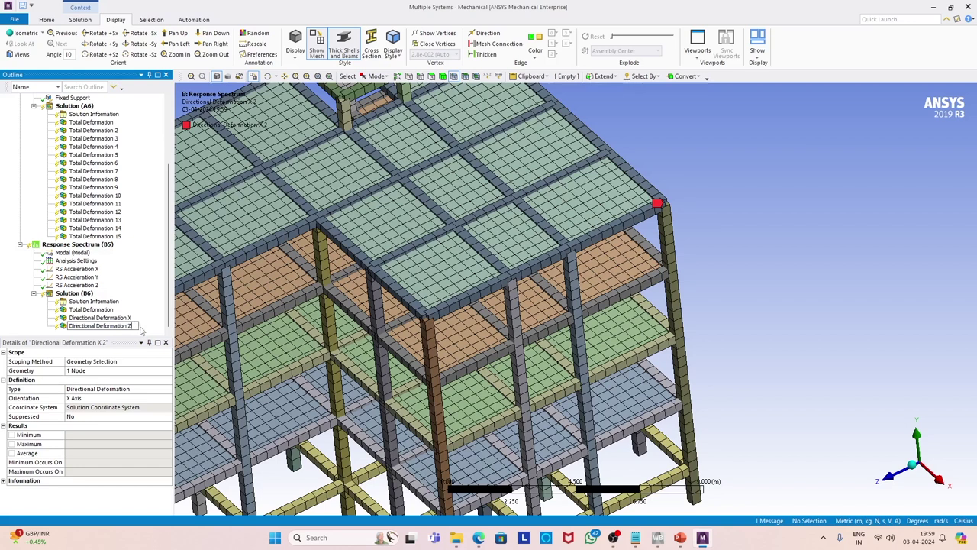
pyautogui.write('Z')
pyautogui.press('Return')
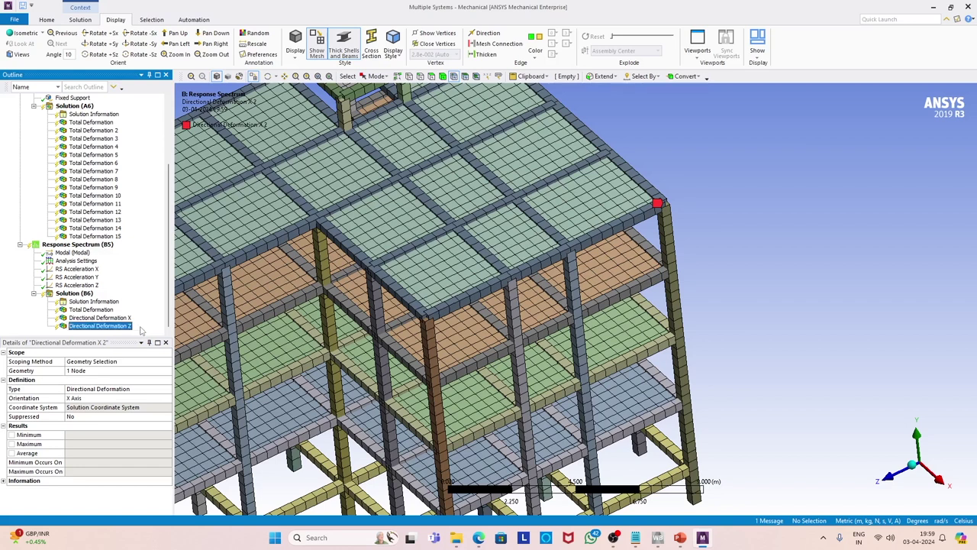
# Set the orientation of Directional Deformation Z to Z Axis.
pyautogui.click(118, 399)
pyautogui.click(168, 399)
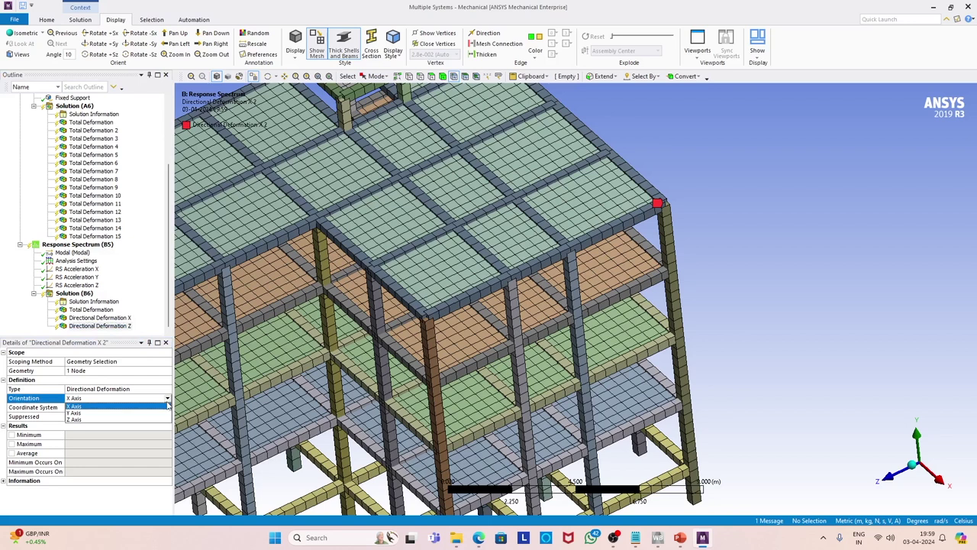
pyautogui.click(149, 419)
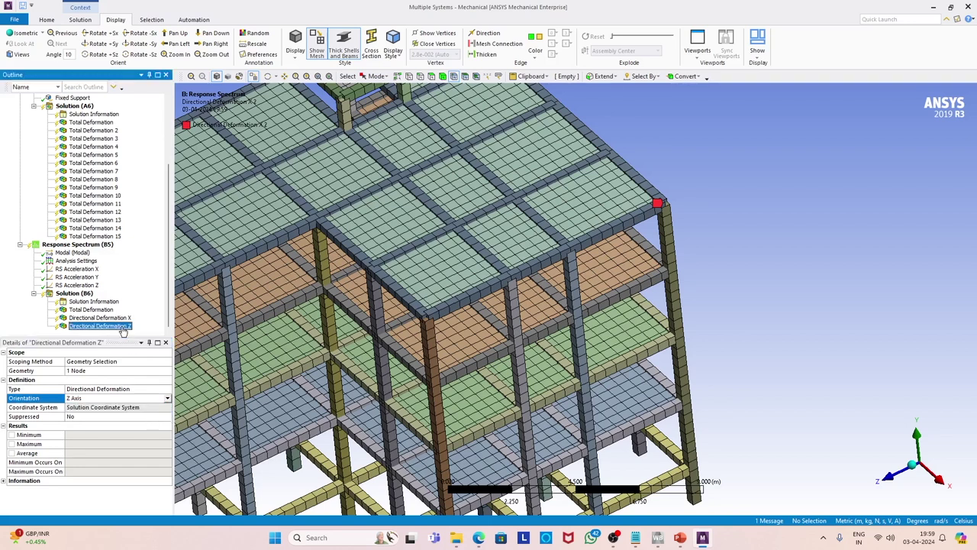
# Duplicate the Directional Deformation Z result and set the copy's orientation to Y Axis.
pyautogui.rightClick(124, 327)
pyautogui.click(151, 409)
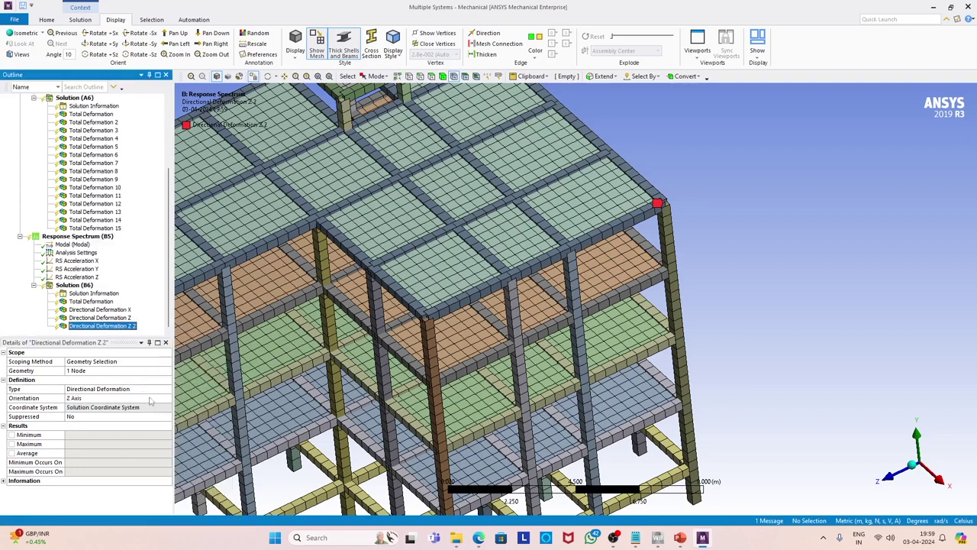
pyautogui.click(128, 398)
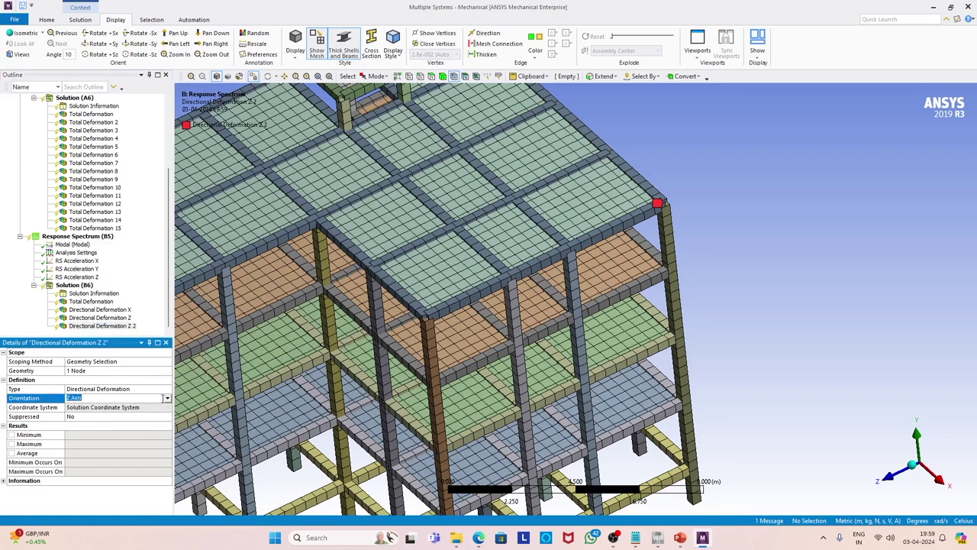
pyautogui.click(132, 414)
# Rename the Y Axis copy of the directional result as Directional Deformation Y.
pyautogui.click(132, 328)
pyautogui.click(133, 327)
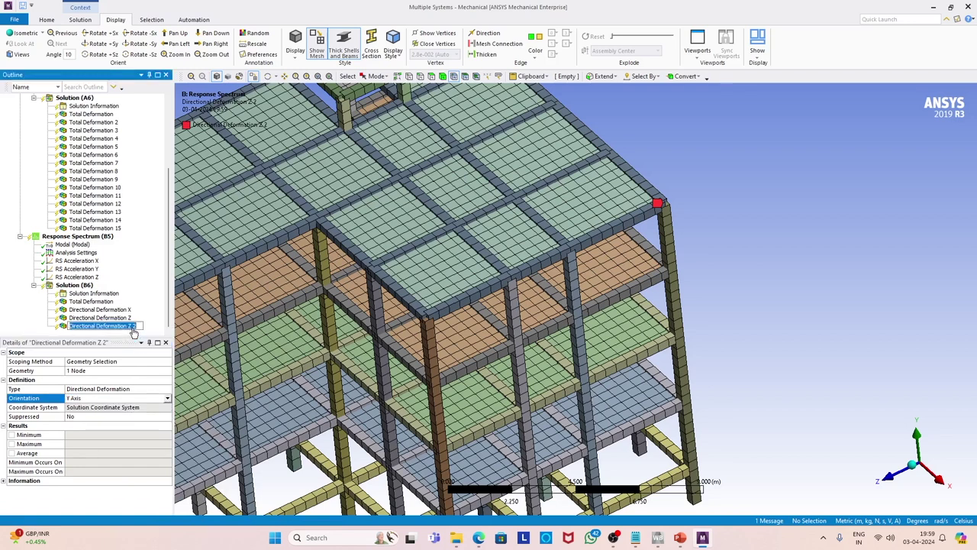
pyautogui.click(134, 327)
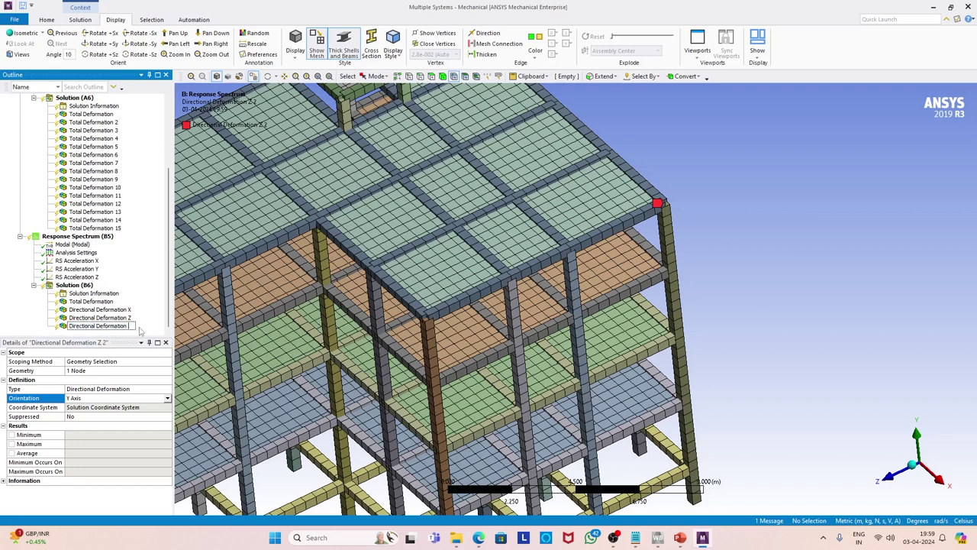
pyautogui.write('Y')
pyautogui.press('Return')
# Insert another Total Deformation result under Solution (B6) of the Response Spectrum analysis.
pyautogui.scroll(-5, 578, 313)
pyautogui.moveTo(578, 312); pyautogui.dragTo(601, 291)
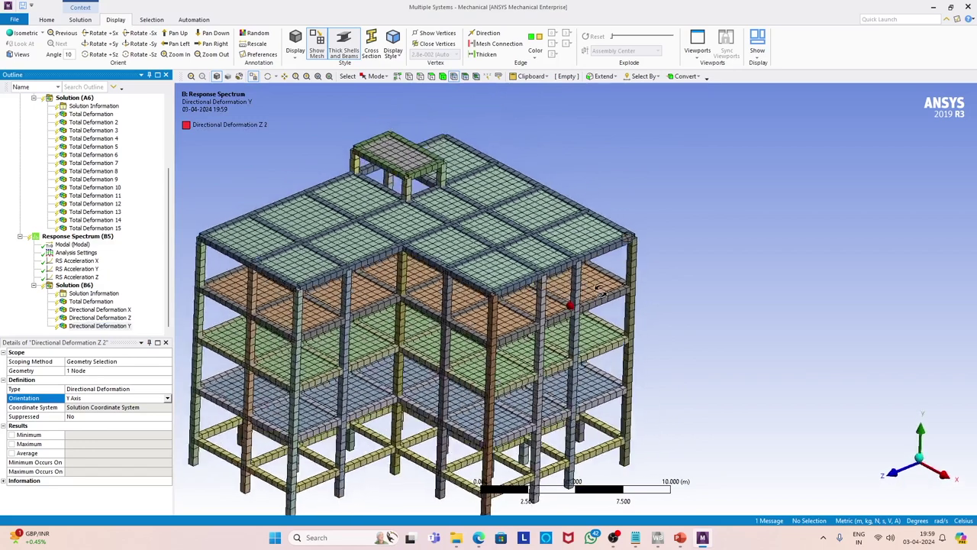
pyautogui.scroll(3, 412, 256)
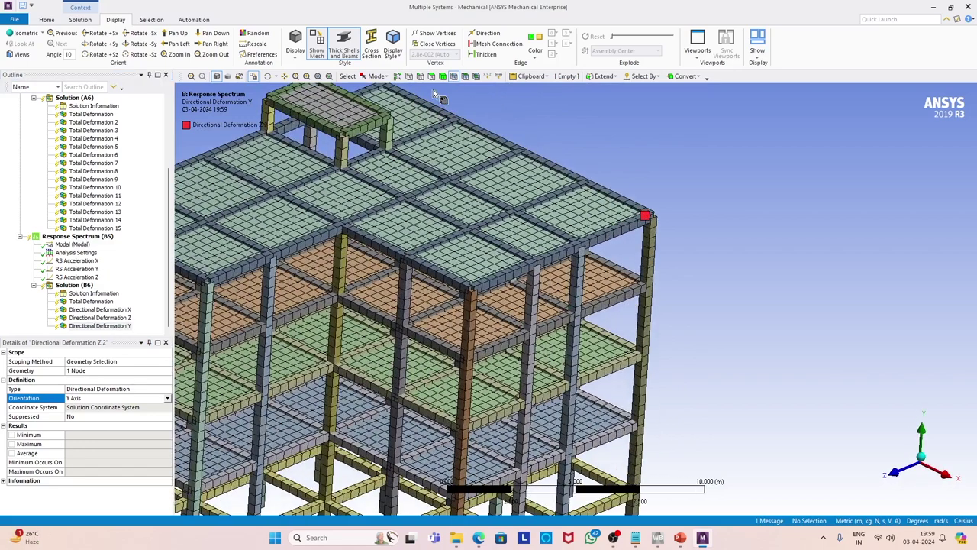
pyautogui.click(284, 76)
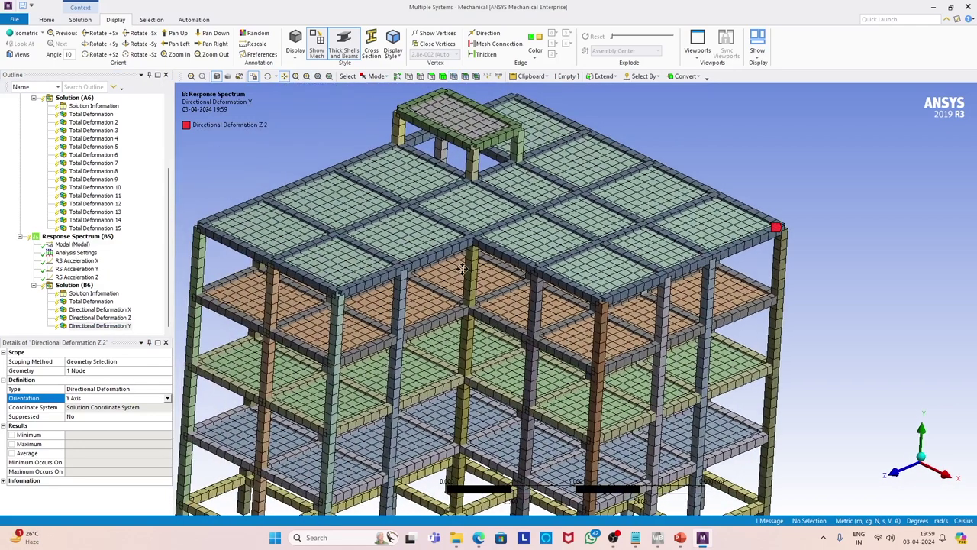
pyautogui.moveTo(462, 269); pyautogui.dragTo(427, 279)
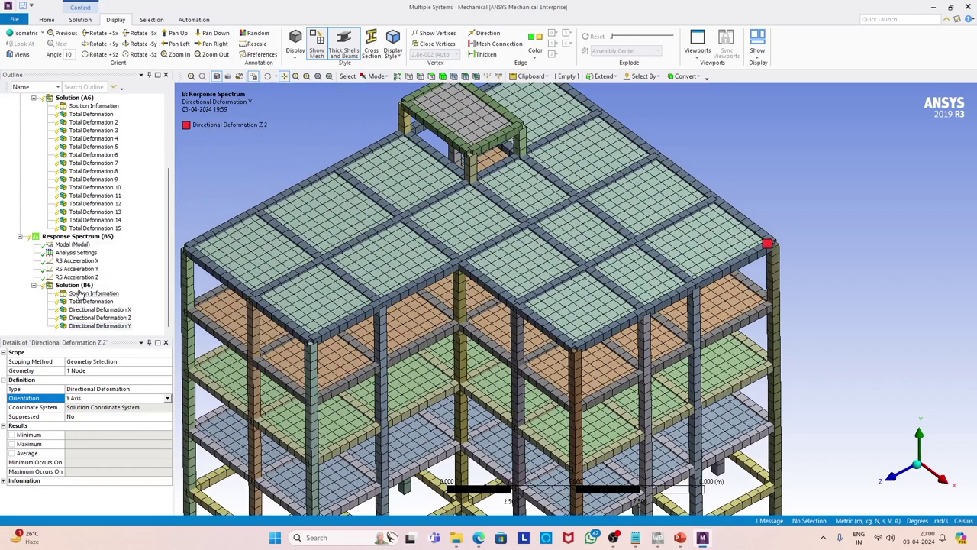
pyautogui.click(77, 285)
pyautogui.rightClick(81, 286)
pyautogui.moveTo(138, 290)
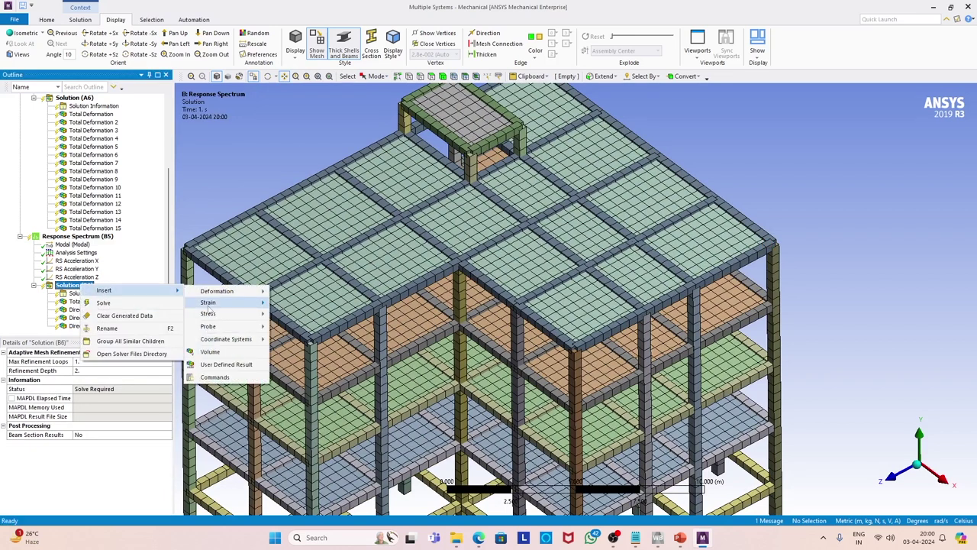
pyautogui.moveTo(221, 291)
pyautogui.click(288, 292)
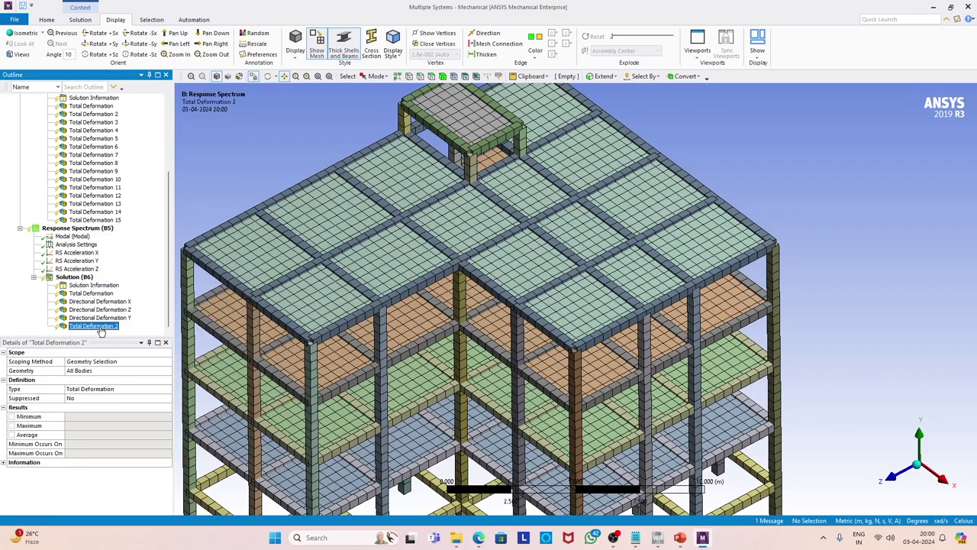
# Scope the new Total Deformation result to the single inner roof-corner node at (7.5, 13.5, 10) m.
pyautogui.click(454, 76)
pyautogui.click(462, 271)
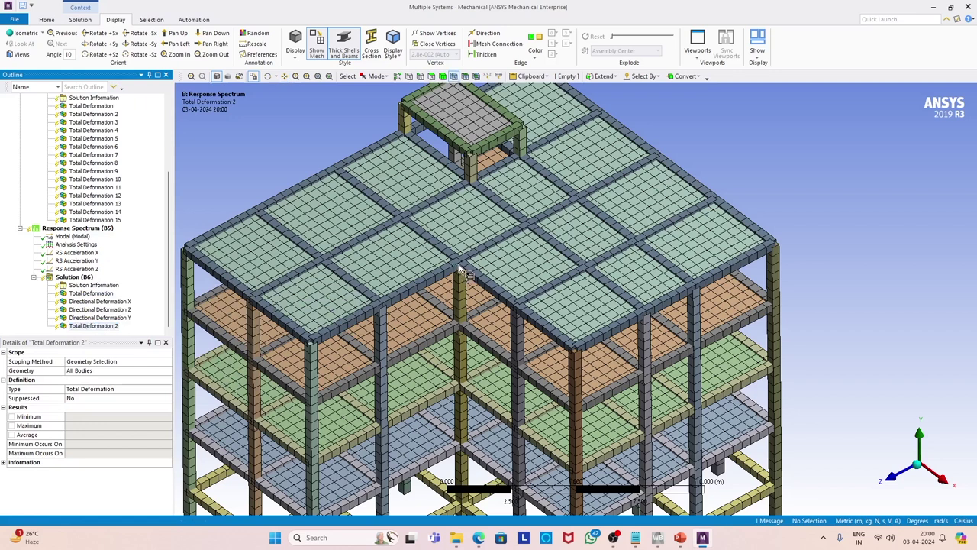
pyautogui.moveTo(463, 270); pyautogui.dragTo(458, 267, button='middle')
pyautogui.click(455, 267)
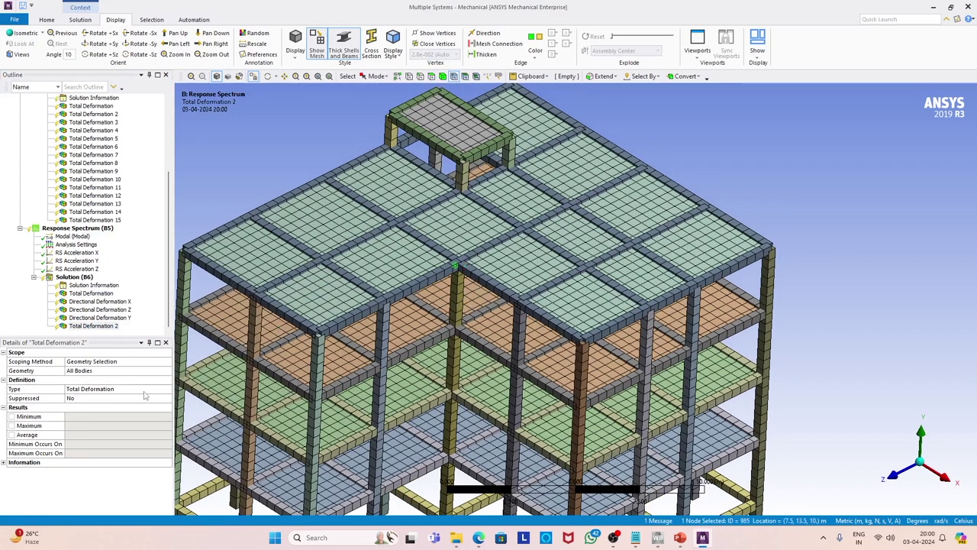
pyautogui.click(85, 370)
pyautogui.click(81, 370)
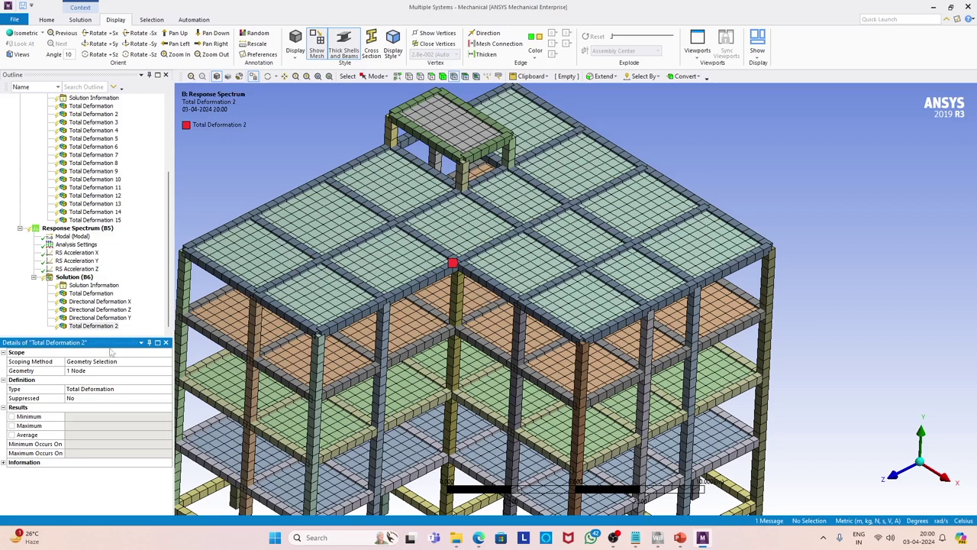
# Insert a second directional result under Solution (B6) and rename it Directional Deformation X for the inner roof corner.
pyautogui.click(80, 281)
pyautogui.rightClick(79, 281)
pyautogui.moveTo(107, 283)
pyautogui.moveTo(221, 284)
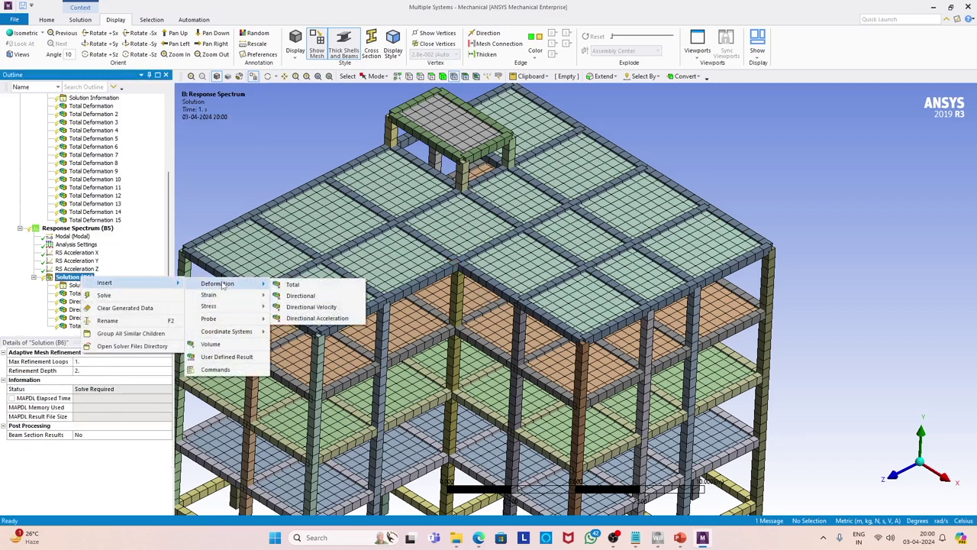
pyautogui.click(300, 295)
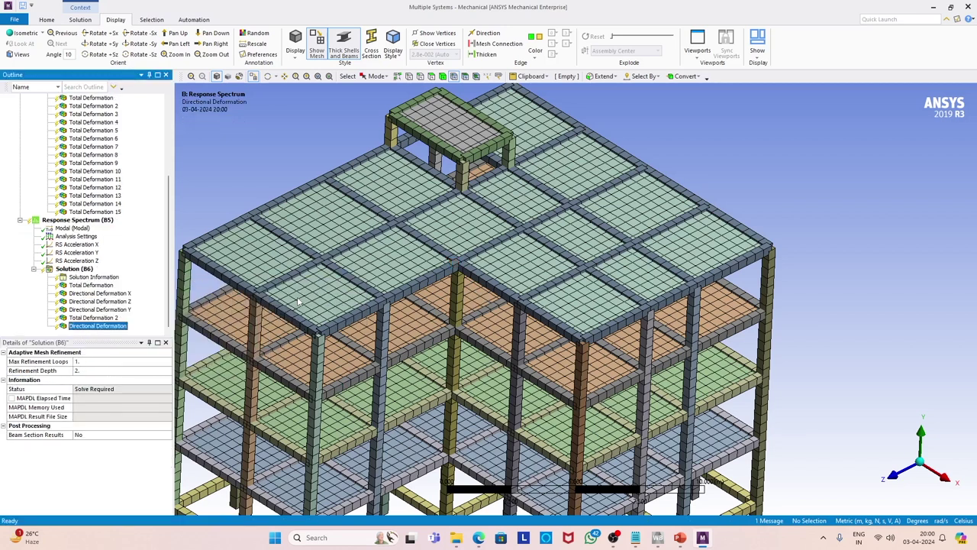
pyautogui.click(114, 326)
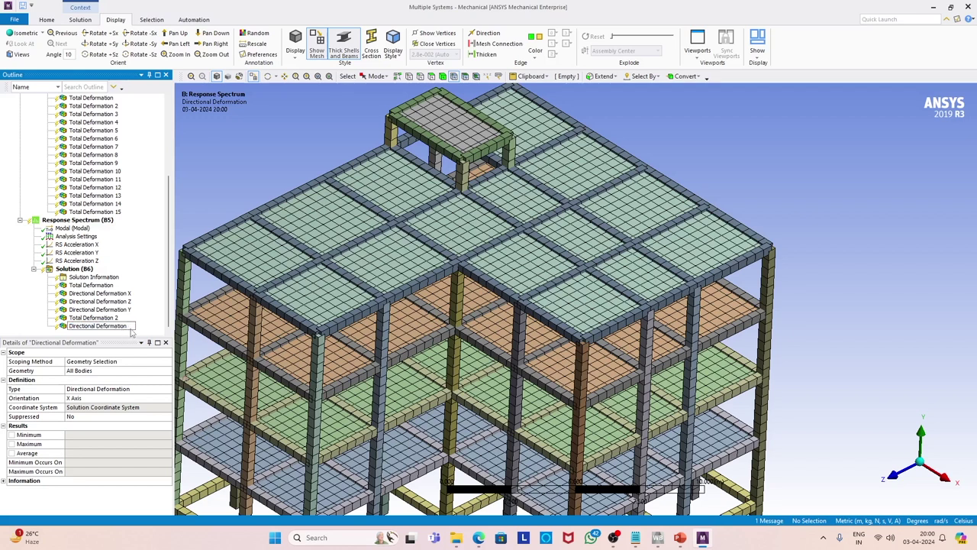
pyautogui.press('Return')
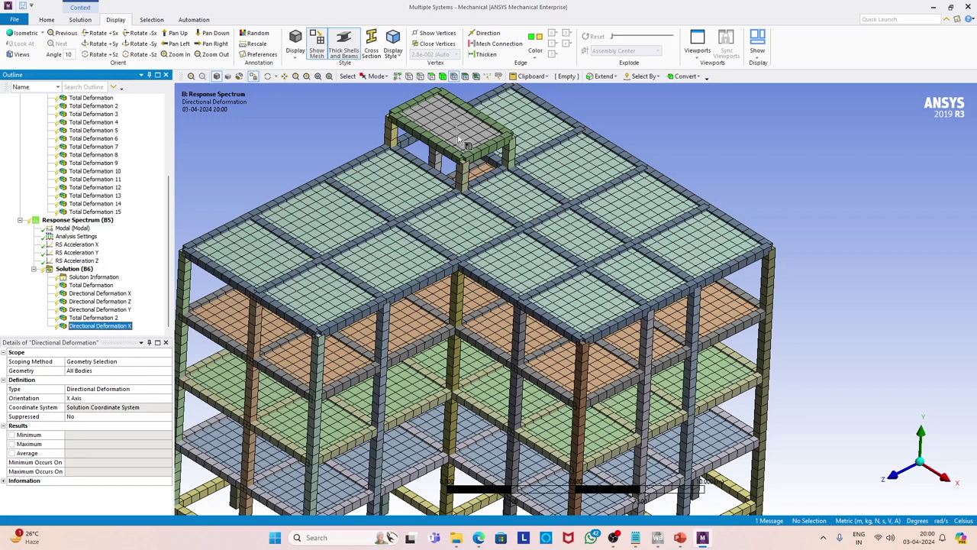
# Scope the new Directional Deformation X result to the inner roof-corner node at (7.5, 13.5, 10) m.
pyautogui.click(458, 268)
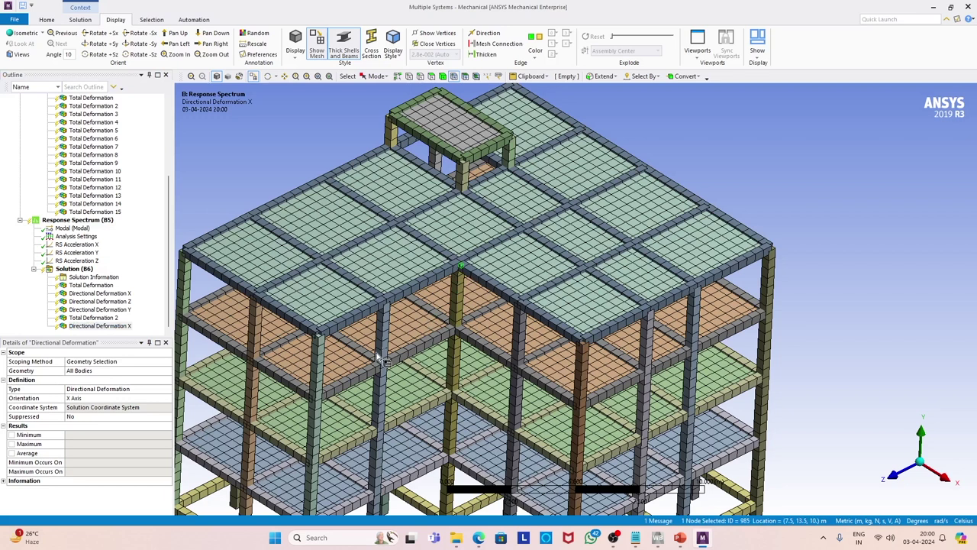
pyautogui.click(84, 371)
pyautogui.click(83, 373)
pyautogui.click(89, 317)
# Duplicate the inner roof corner's Directional Deformation X result and rename the copy Directional Deformation Y.
pyautogui.click(95, 327)
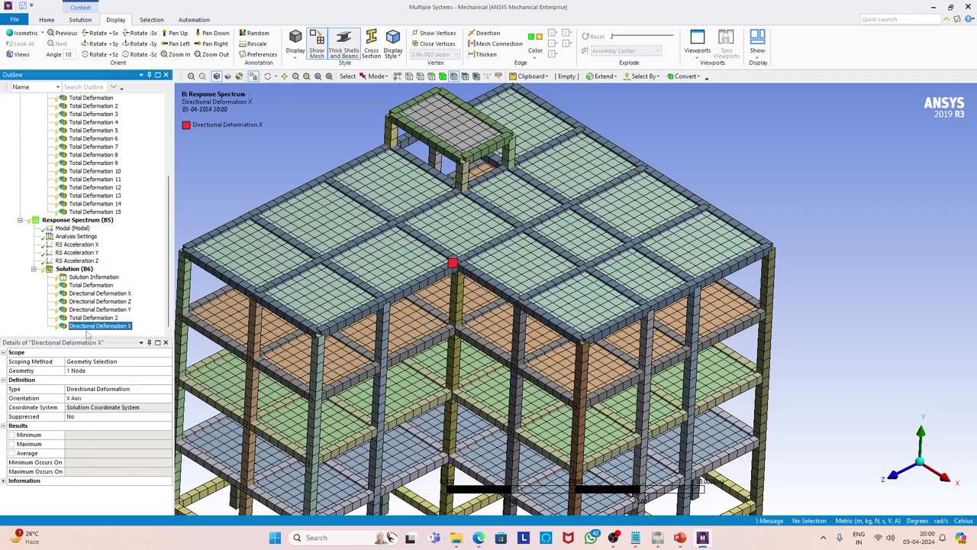
pyautogui.rightClick(94, 328)
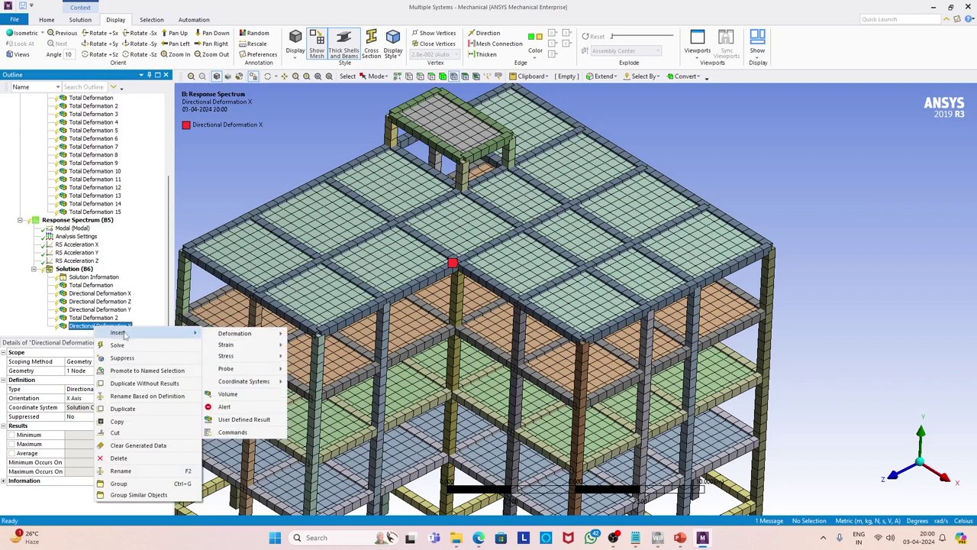
pyautogui.click(124, 410)
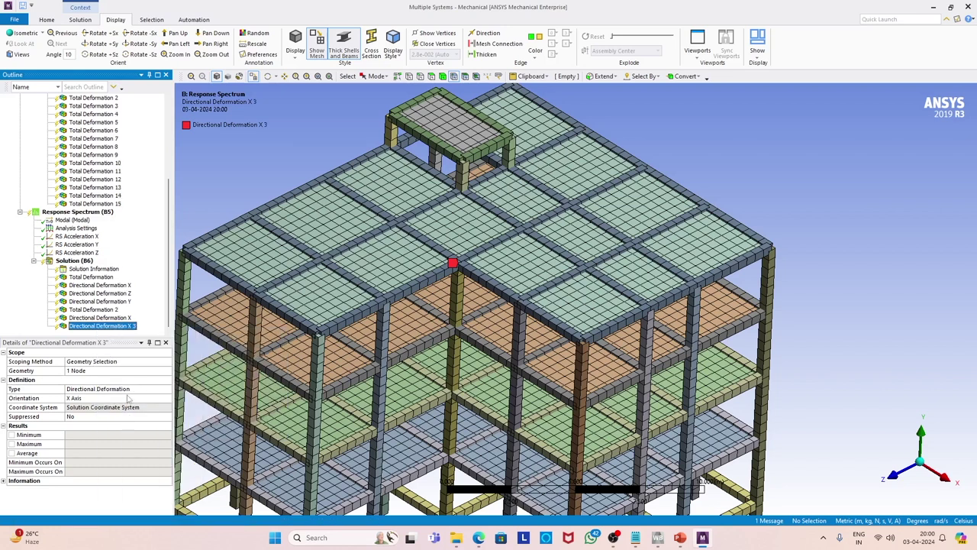
pyautogui.press('F2')
pyautogui.press('Return')
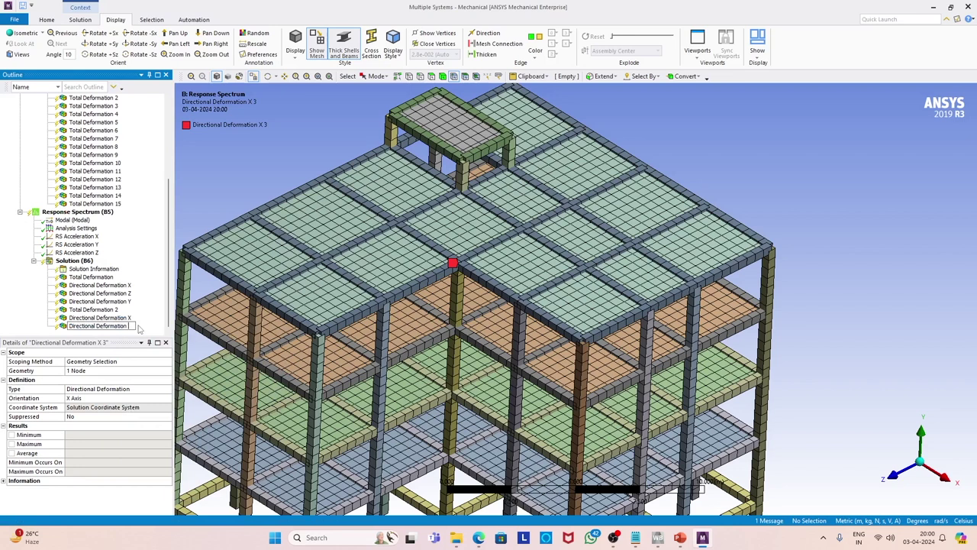
pyautogui.press('Return')
# Set the orientation of the inner roof corner's Directional Deformation Y result to Y Axis.
pyautogui.click(156, 398)
pyautogui.click(167, 398)
pyautogui.click(144, 416)
# Duplicate the inner roof corner's Directional Deformation Y result and rename the copy Directional Deformation Z.
pyautogui.click(113, 327)
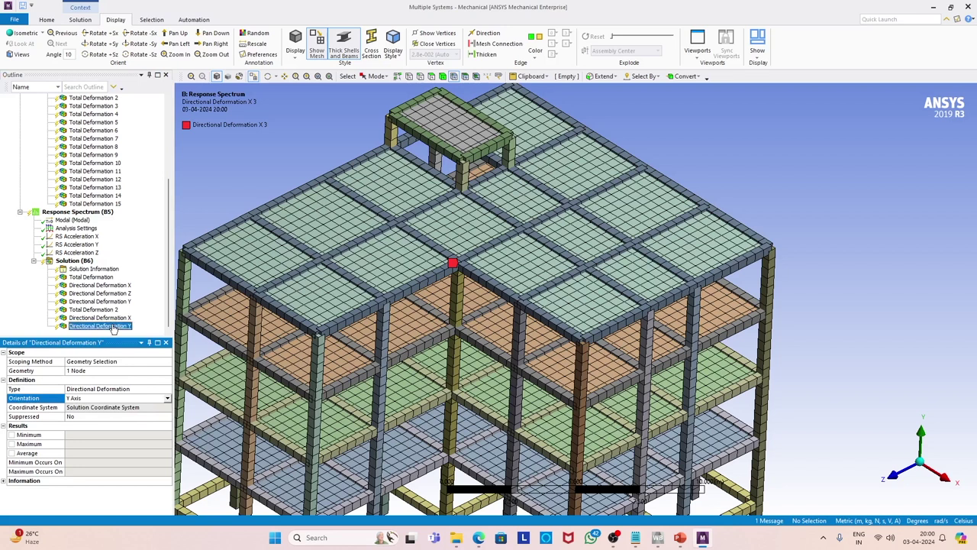
pyautogui.rightClick(113, 325)
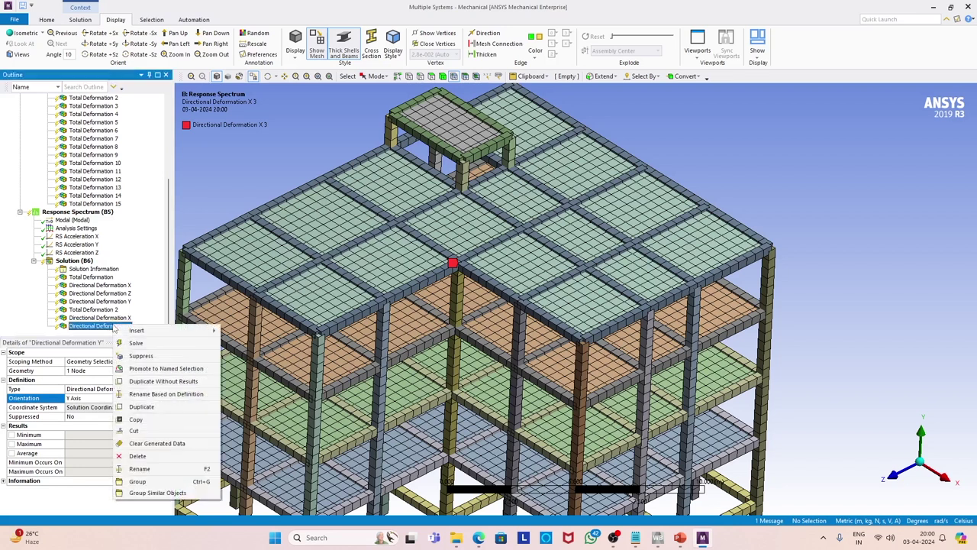
pyautogui.click(149, 408)
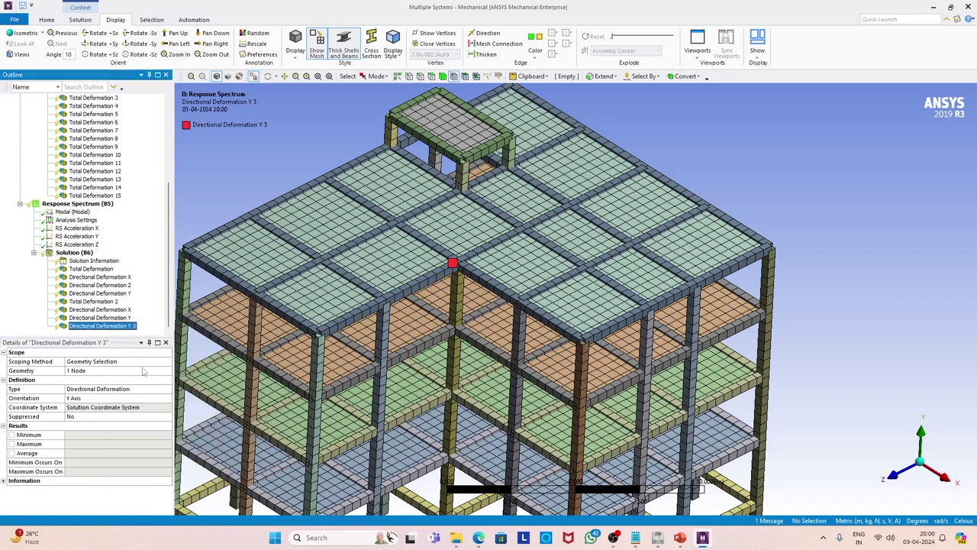
pyautogui.click(138, 327)
pyautogui.press('BackSpace')
pyautogui.press('Return')
# Set the orientation of the inner roof corner's Directional Deformation Z result to Z Axis.
pyautogui.click(142, 398)
pyautogui.click(167, 399)
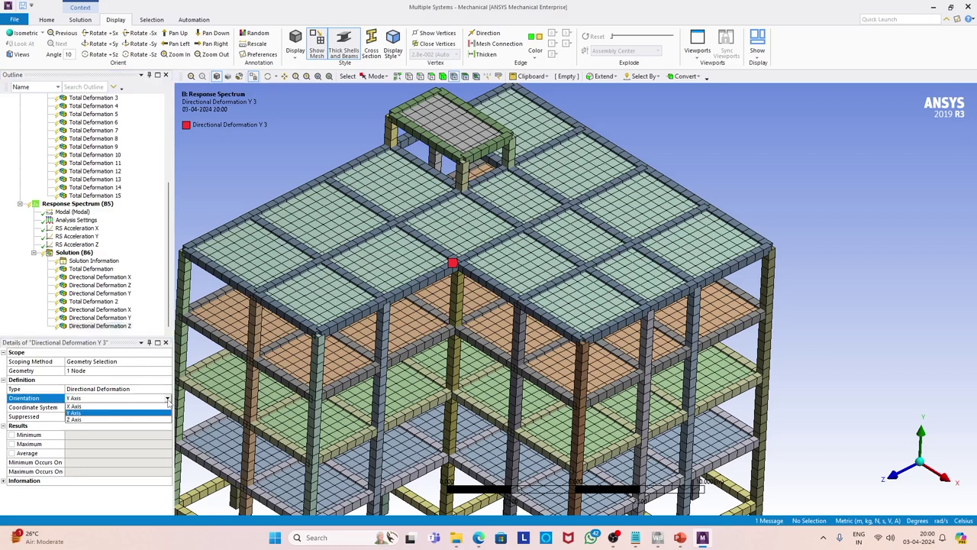
pyautogui.click(137, 425)
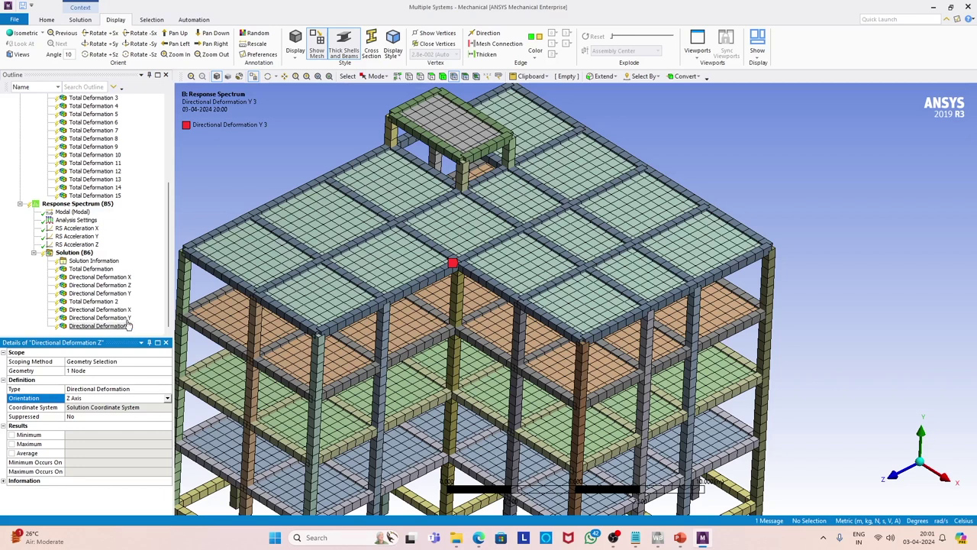
# Solve the Response Spectrum analysis from Solution (B6) to evaluate all inserted deformation results.
pyautogui.rightClick(90, 253)
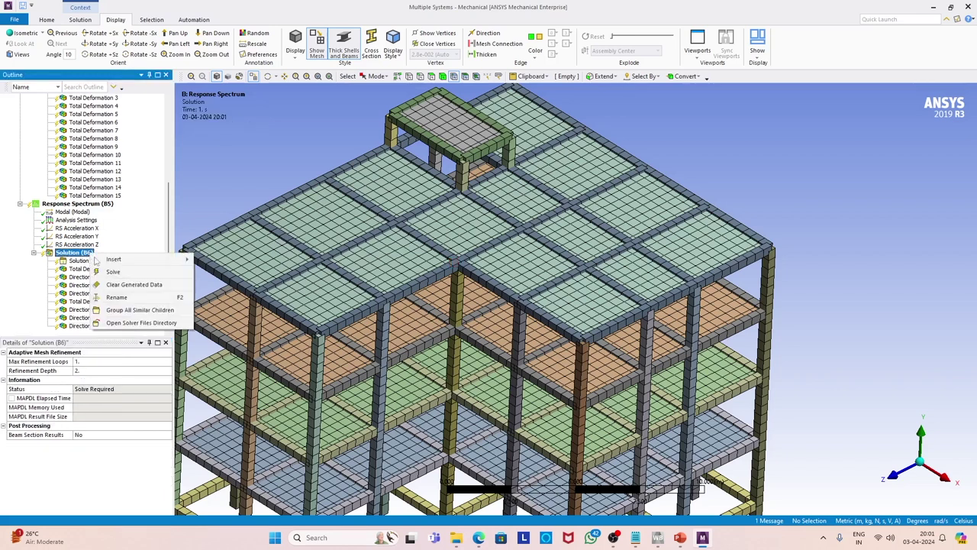
pyautogui.click(113, 273)
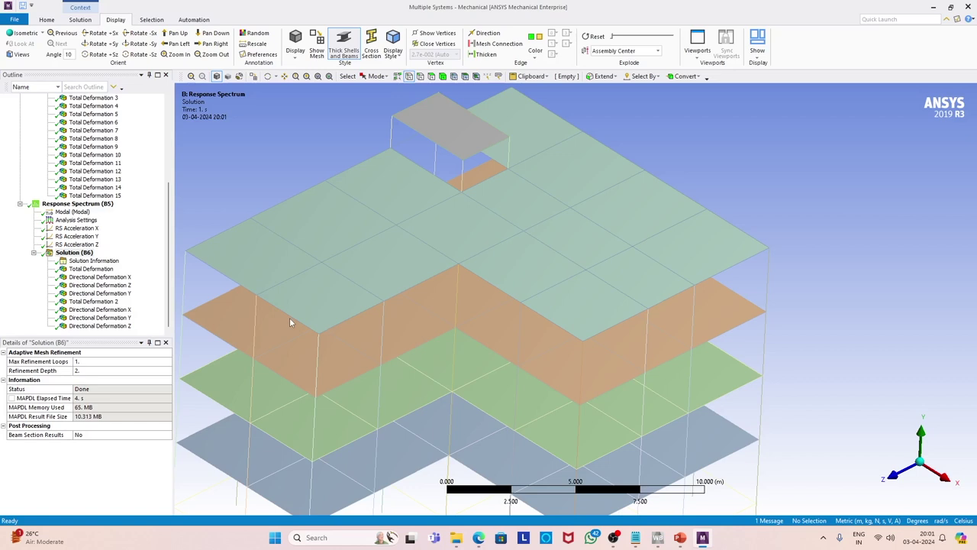
pyautogui.scroll(-2, 290, 317)
pyautogui.moveTo(295, 316); pyautogui.dragTo(295, 315, button='middle')
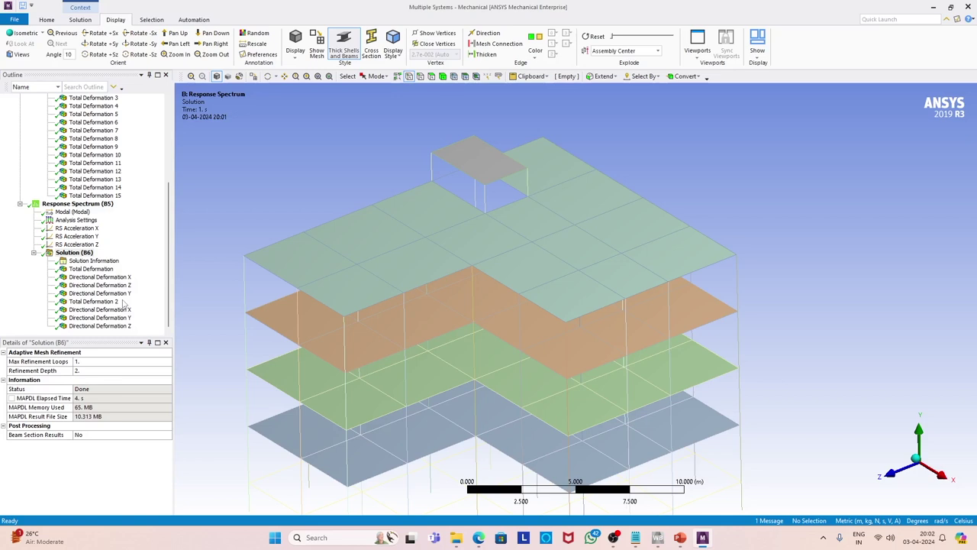
# Examine the total and X, Y and Z directional deformations at both roof-corner nodes, and return to the Solution (B6) model view.
pyautogui.click(89, 271)
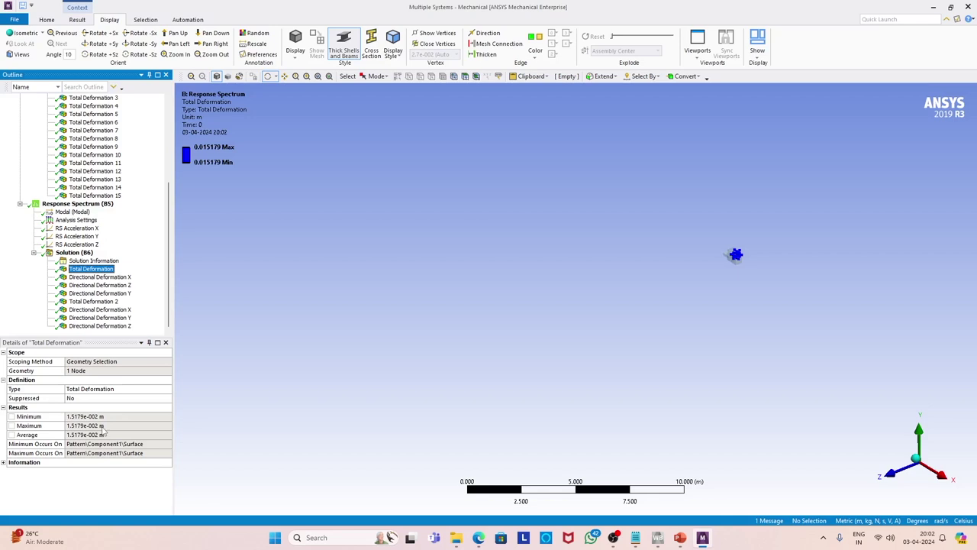
pyautogui.click(124, 278)
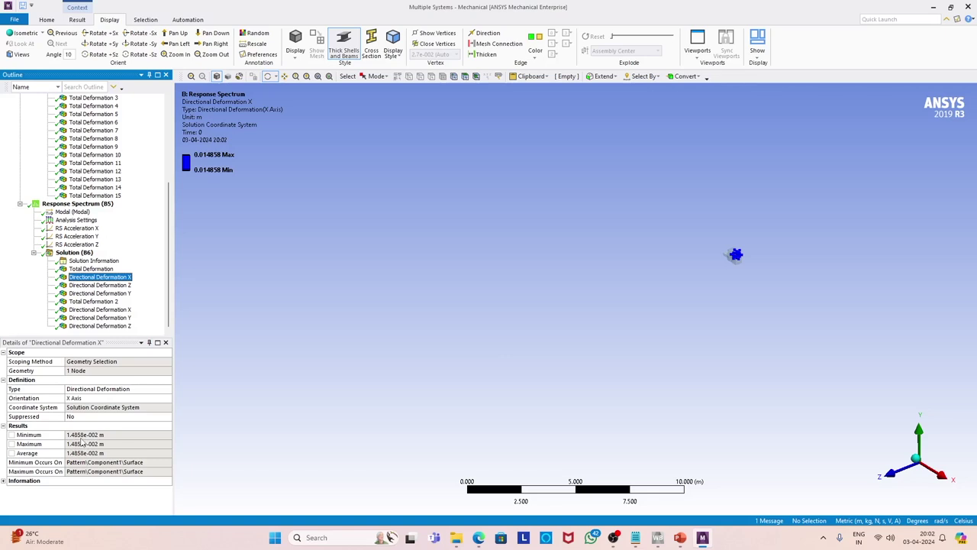
pyautogui.click(126, 286)
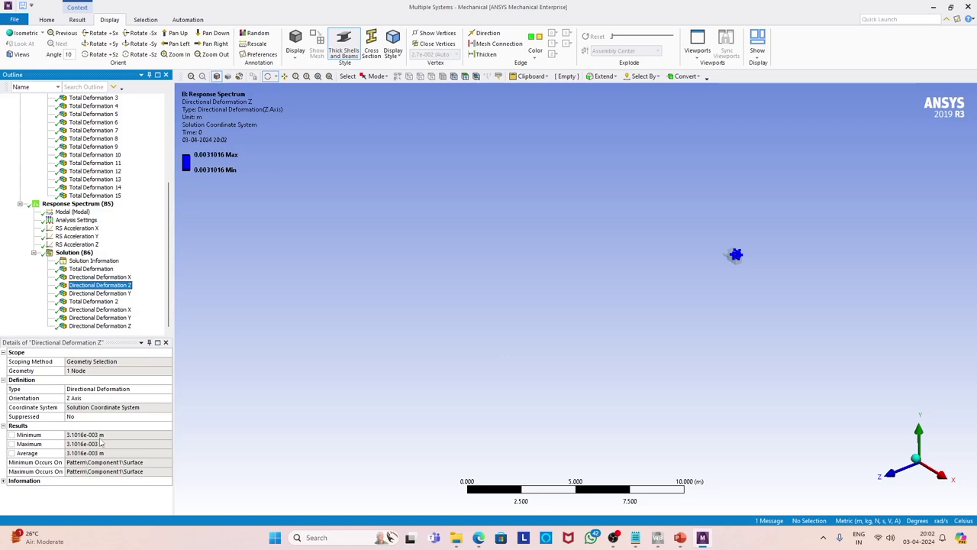
pyautogui.click(126, 295)
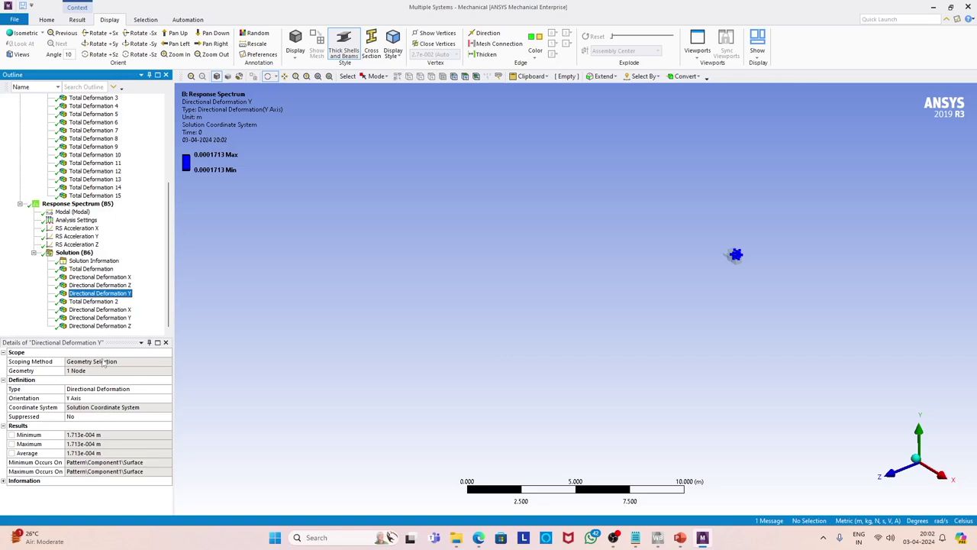
pyautogui.click(90, 302)
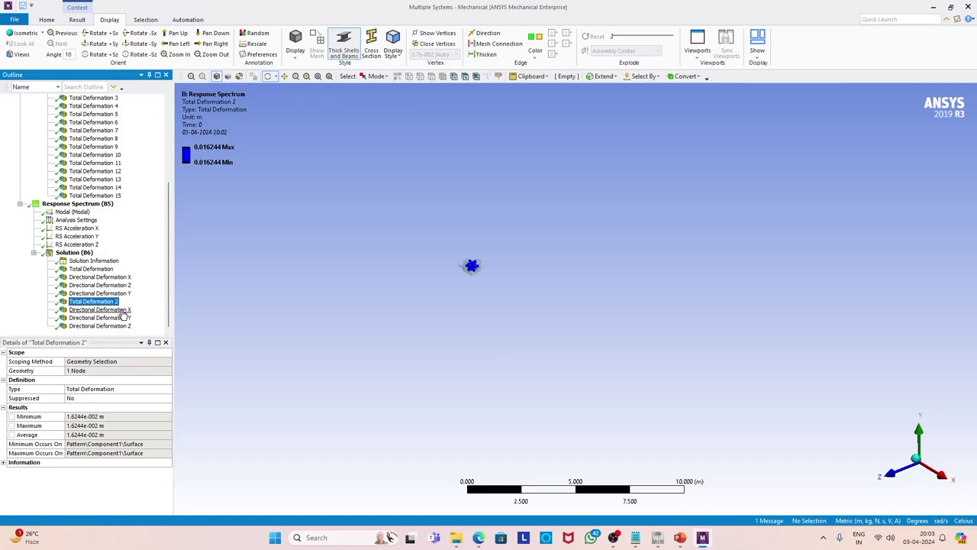
pyautogui.click(120, 310)
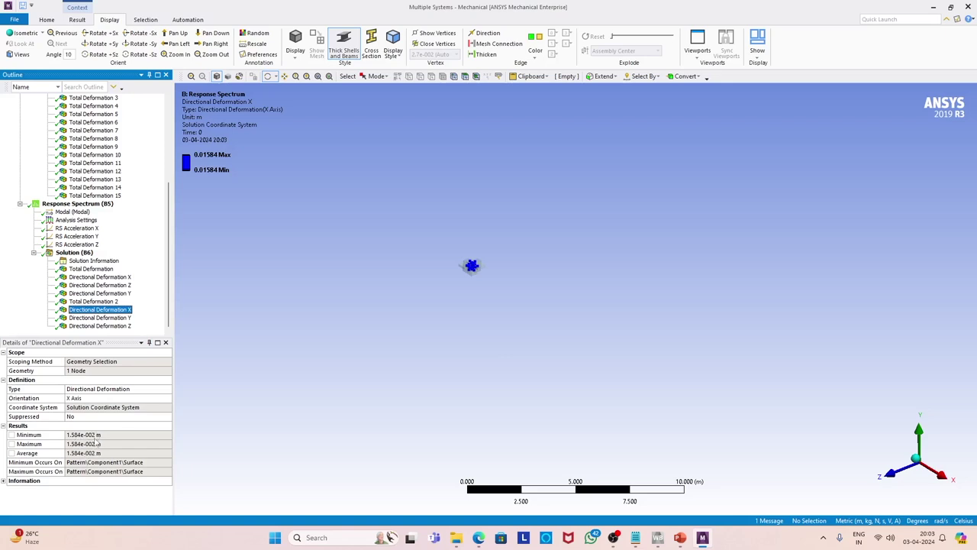
pyautogui.click(125, 318)
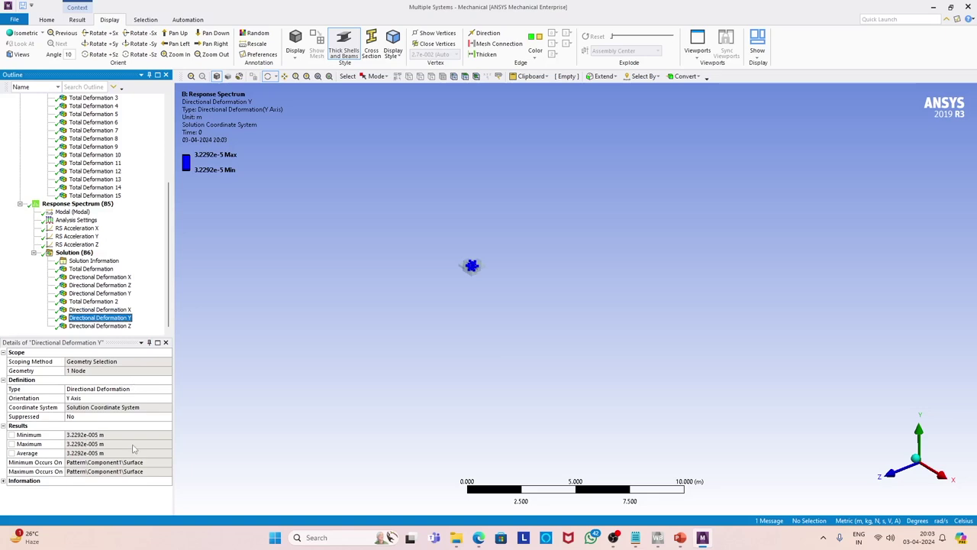
pyautogui.click(118, 327)
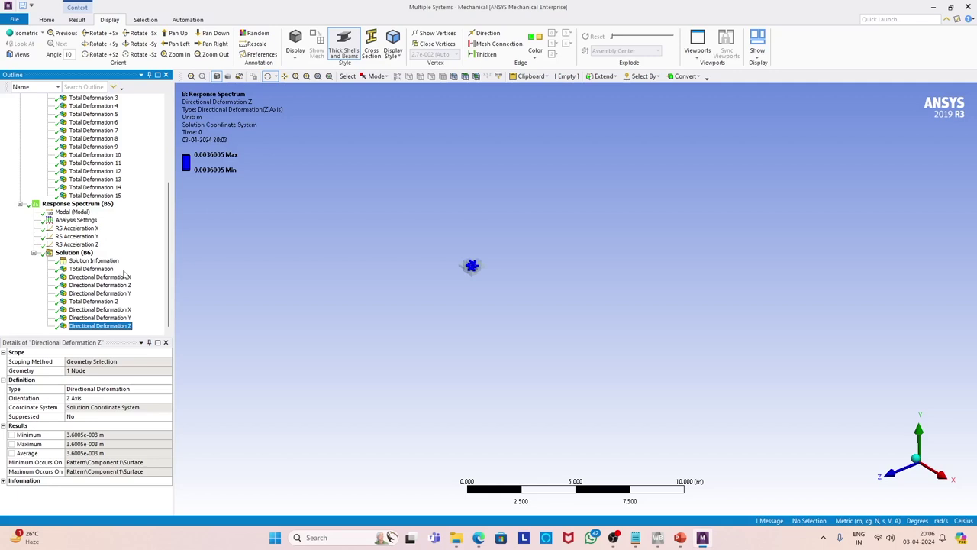
pyautogui.click(75, 252)
pyautogui.scroll(-5, 362, 324)
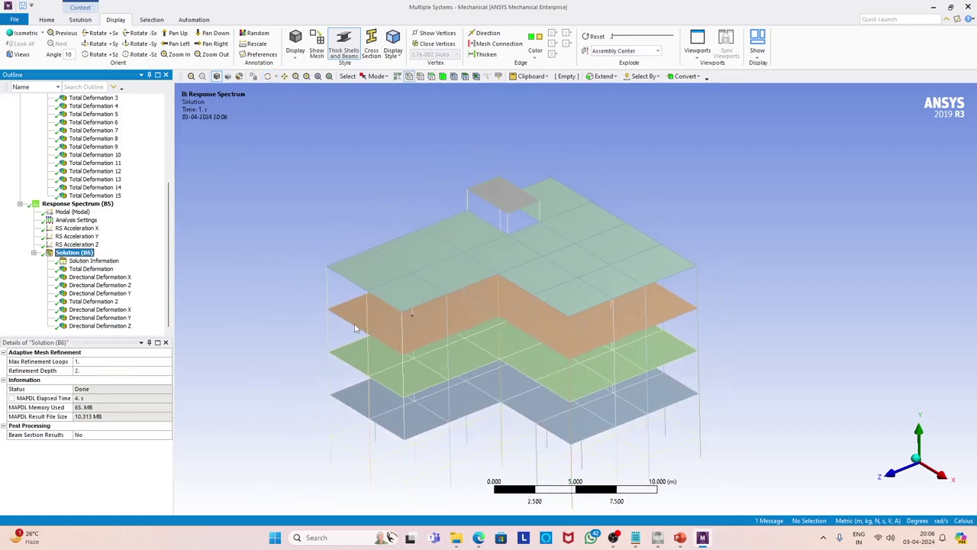